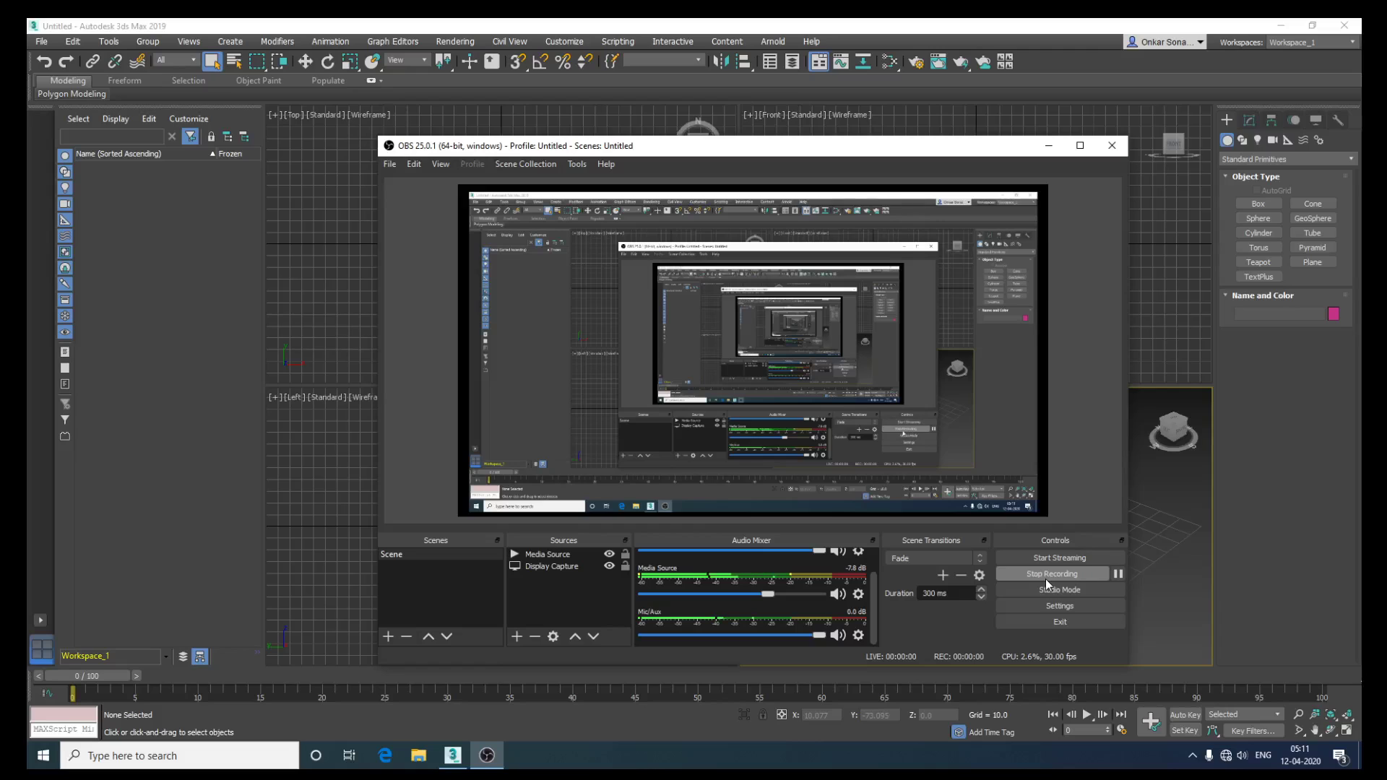
# Bring the empty, untitled 3ds Max scene window in front of OBS.
pyautogui.click(790, 26)
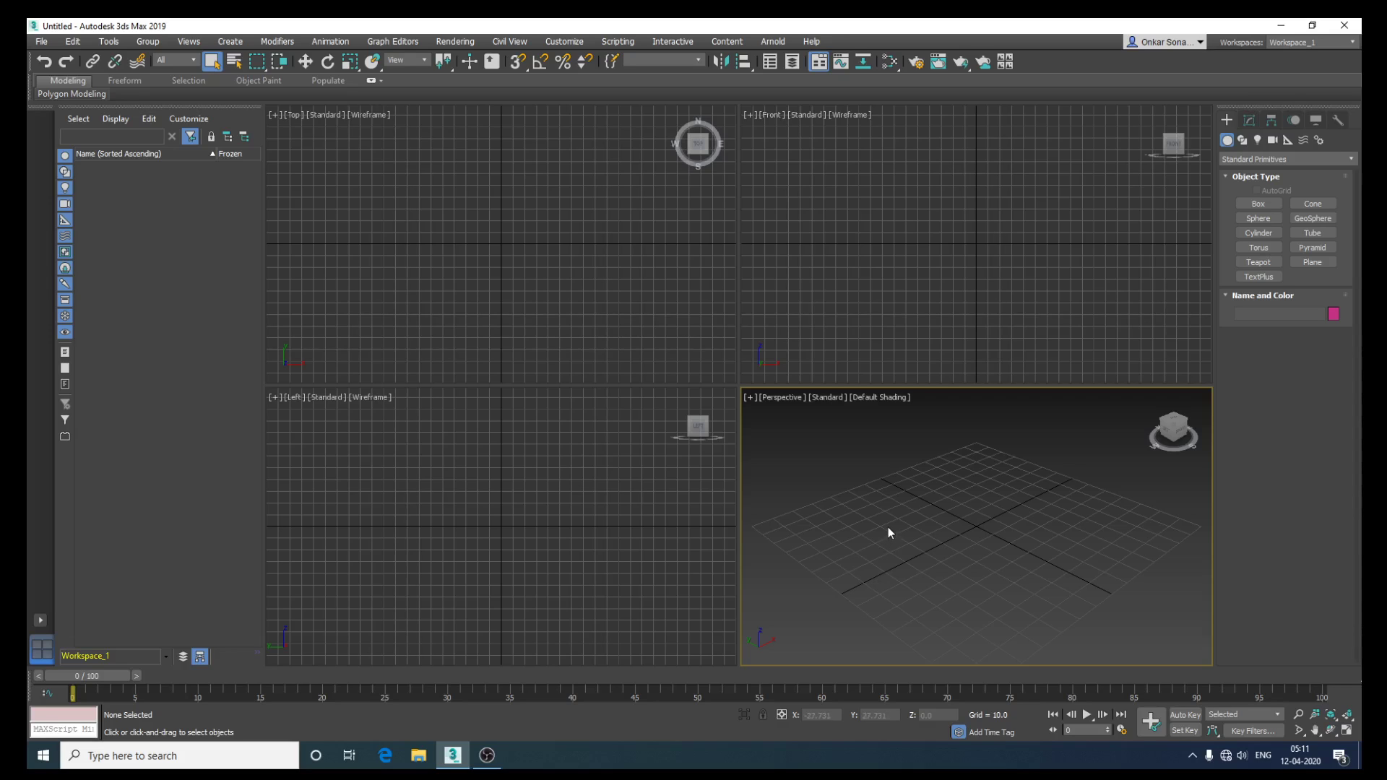
# Activate the Standard Primitives Plane tool and restore the four-viewport layout, panning the Top and Left views.
pyautogui.hotkey('alt', 'w')
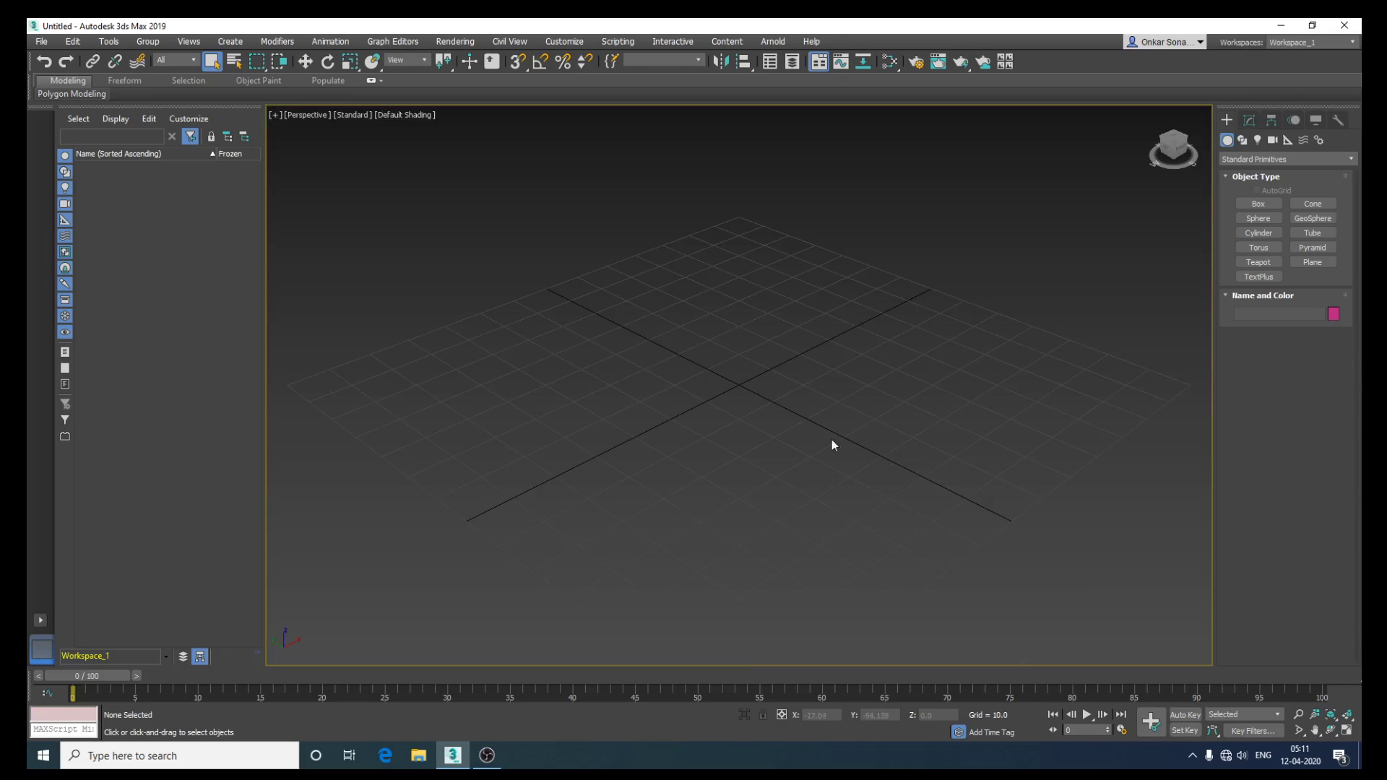
pyautogui.moveTo(830, 442)
pyautogui.mouseDown(button='middle')
pyautogui.moveTo(751, 362)
pyautogui.moveTo(705, 410)
pyautogui.moveTo(778, 618)
pyautogui.mouseUp(button='middle')
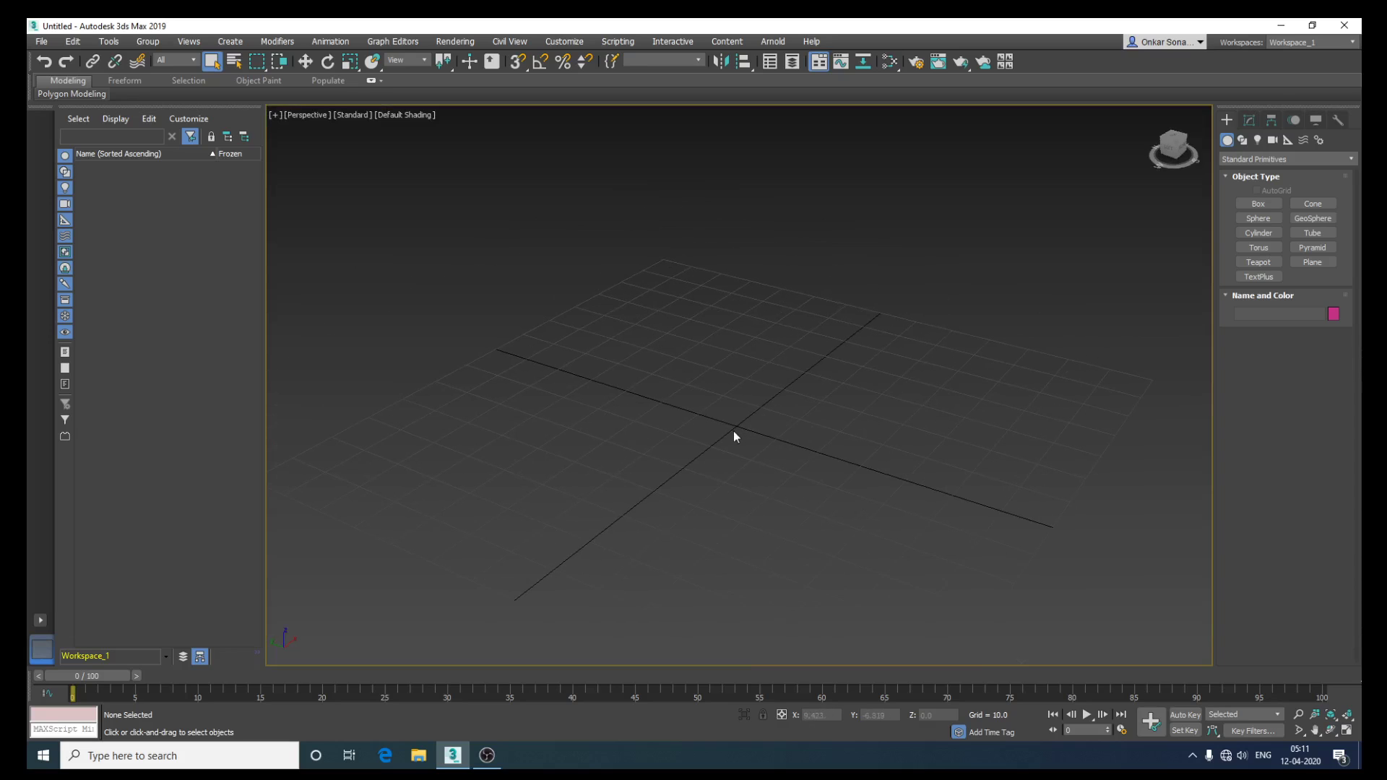
pyautogui.moveTo(734, 430); pyautogui.dragTo(753, 415, button='middle')
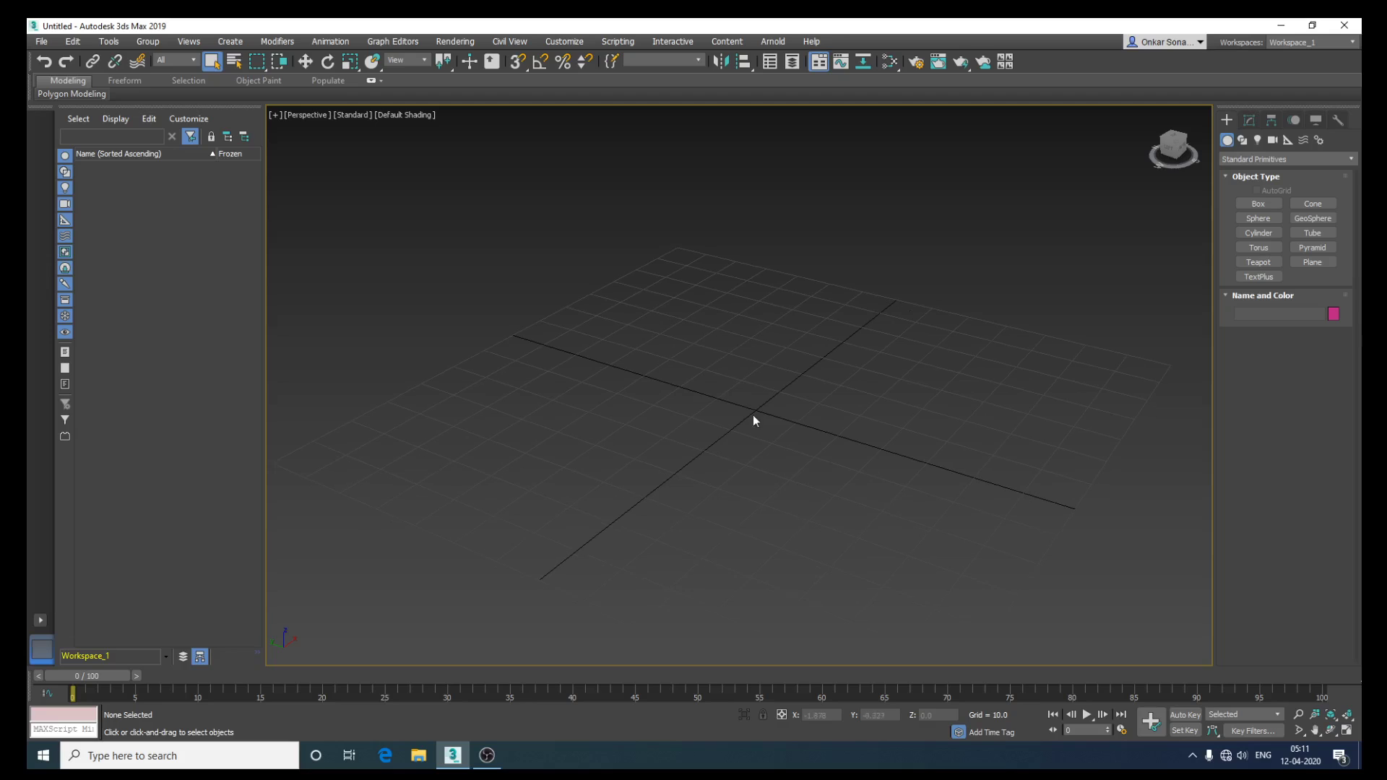
pyautogui.click(1313, 263)
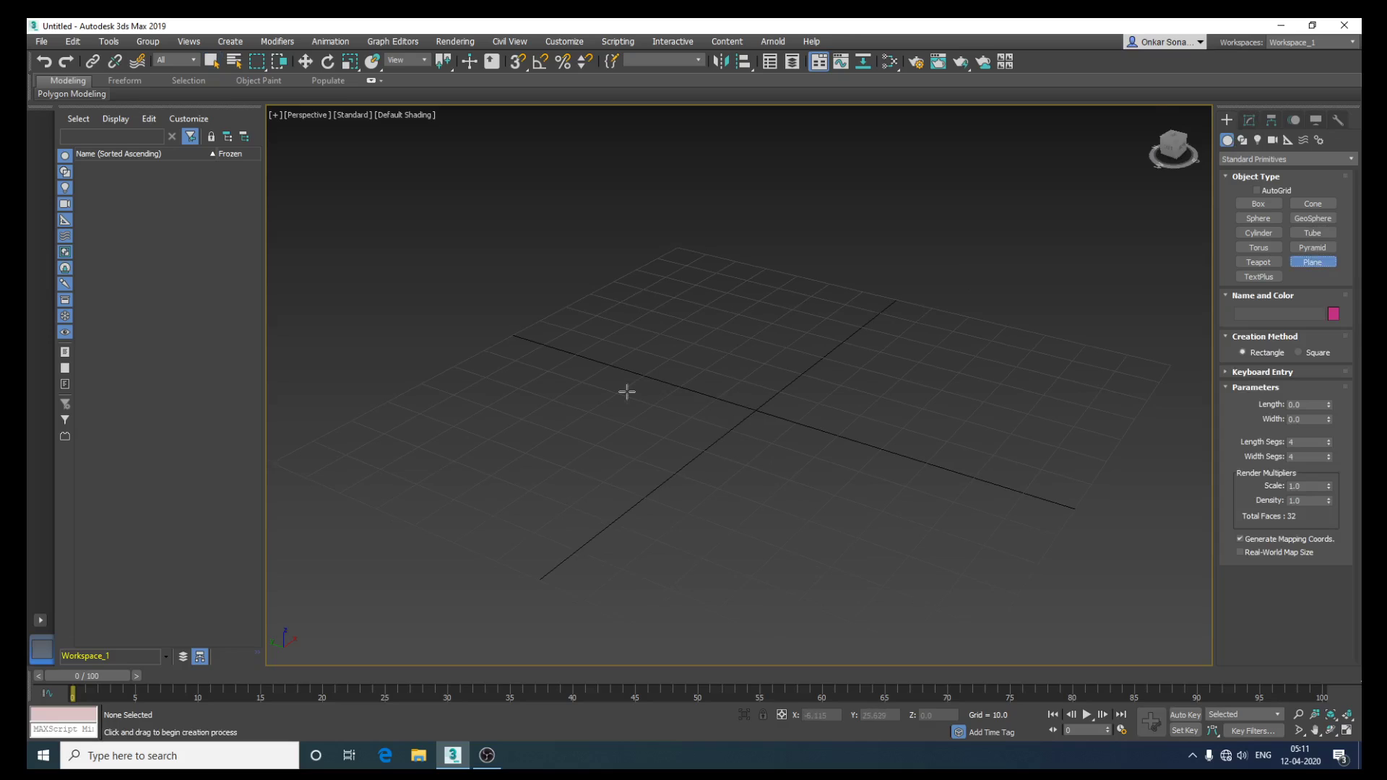
pyautogui.hotkey('alt', 'w')
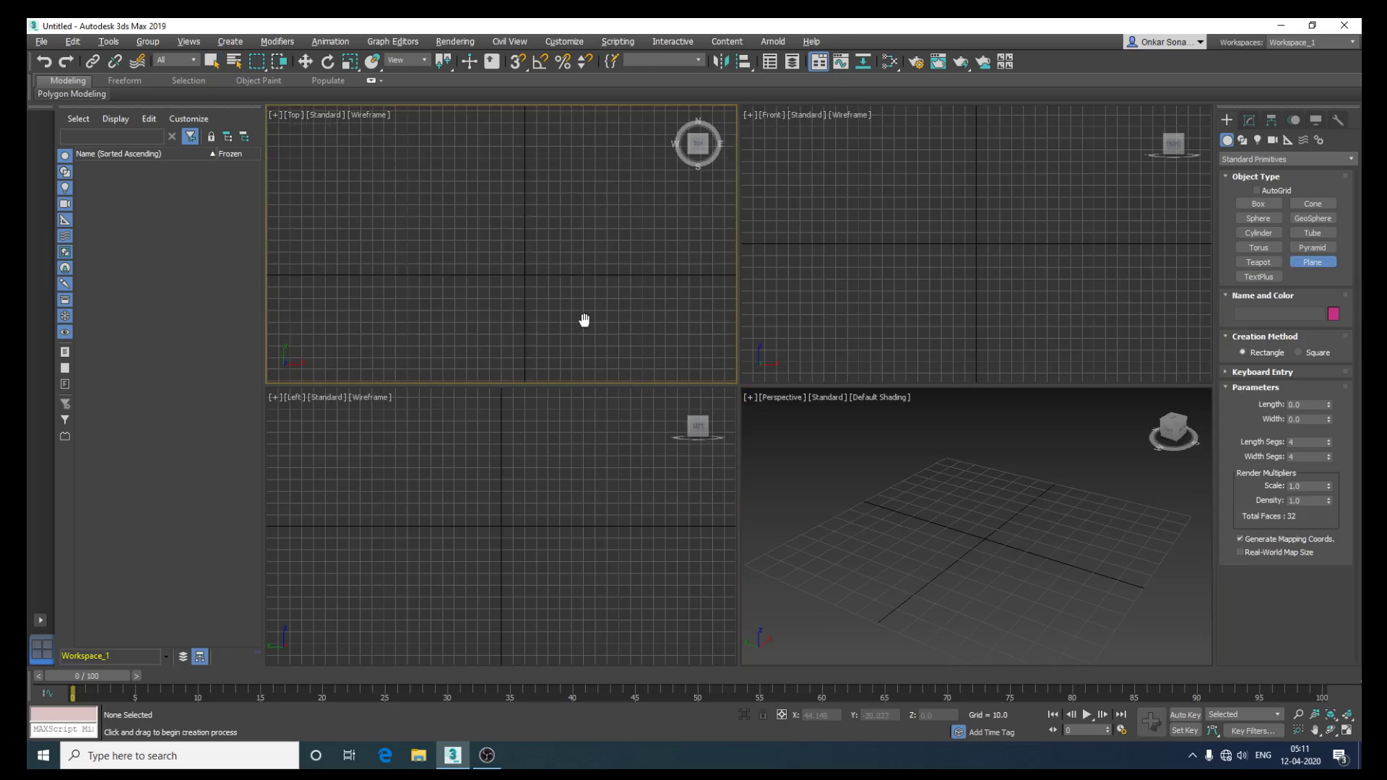
pyautogui.moveTo(585, 320); pyautogui.dragTo(565, 262, button='middle')
pyautogui.moveTo(573, 489); pyautogui.dragTo(567, 471, button='middle')
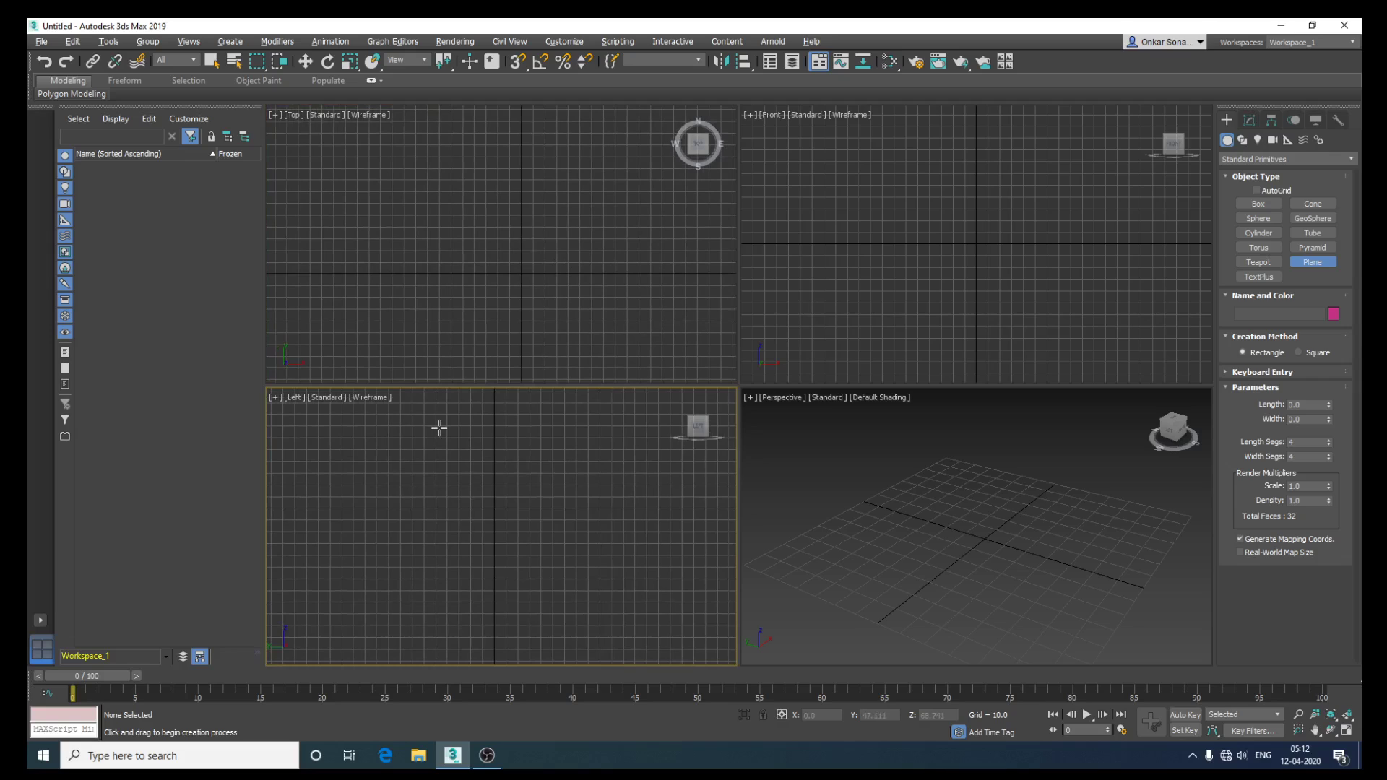
# Draw a tall Plane001 in the Left view and scale it uniformly below 82%.
pyautogui.moveTo(438, 428); pyautogui.dragTo(540, 582)
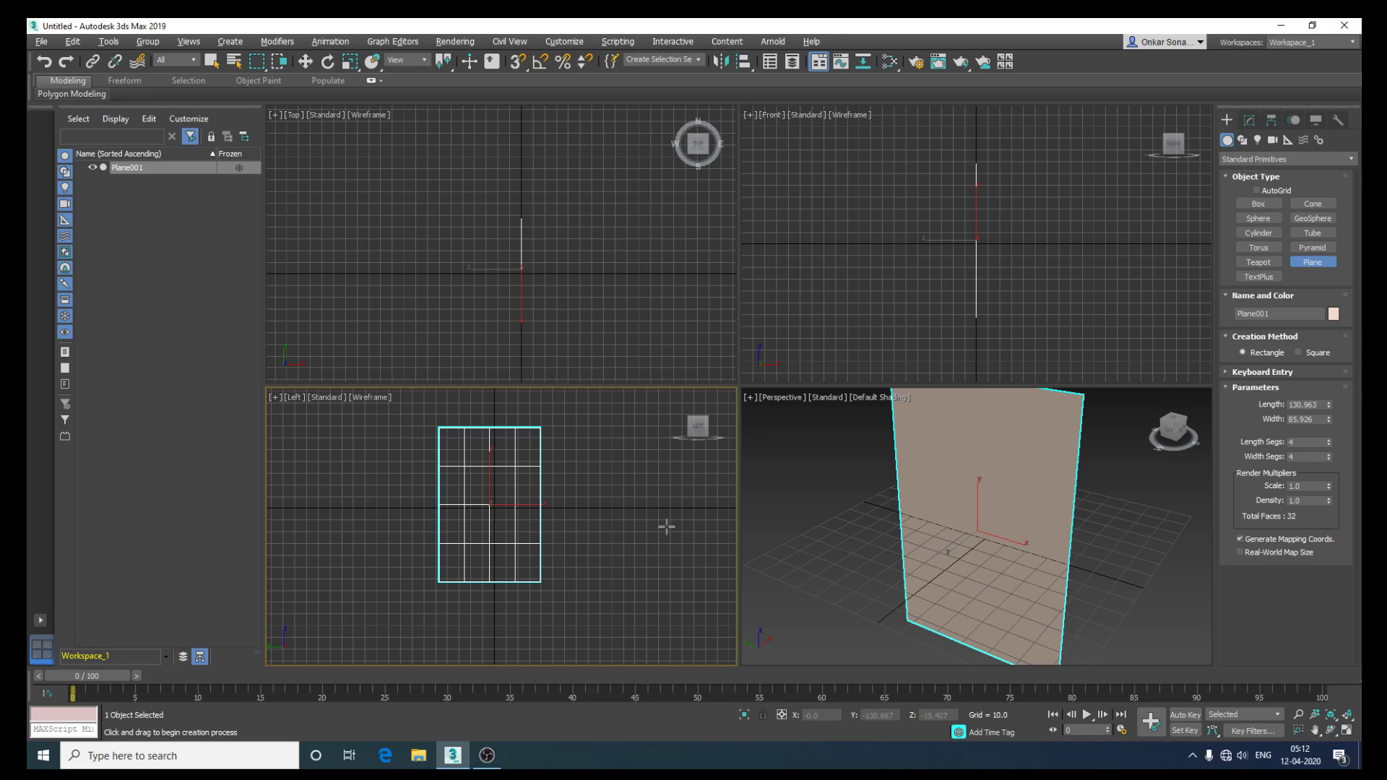
pyautogui.press('w')
pyautogui.moveTo(752, 520)
pyautogui.keyDown('alt'); pyautogui.mouseDown(button='middle')
pyautogui.moveTo(789, 508)
pyautogui.moveTo(760, 584)
pyautogui.moveTo(796, 556)
pyautogui.mouseUp(button='middle'); pyautogui.keyUp('alt')
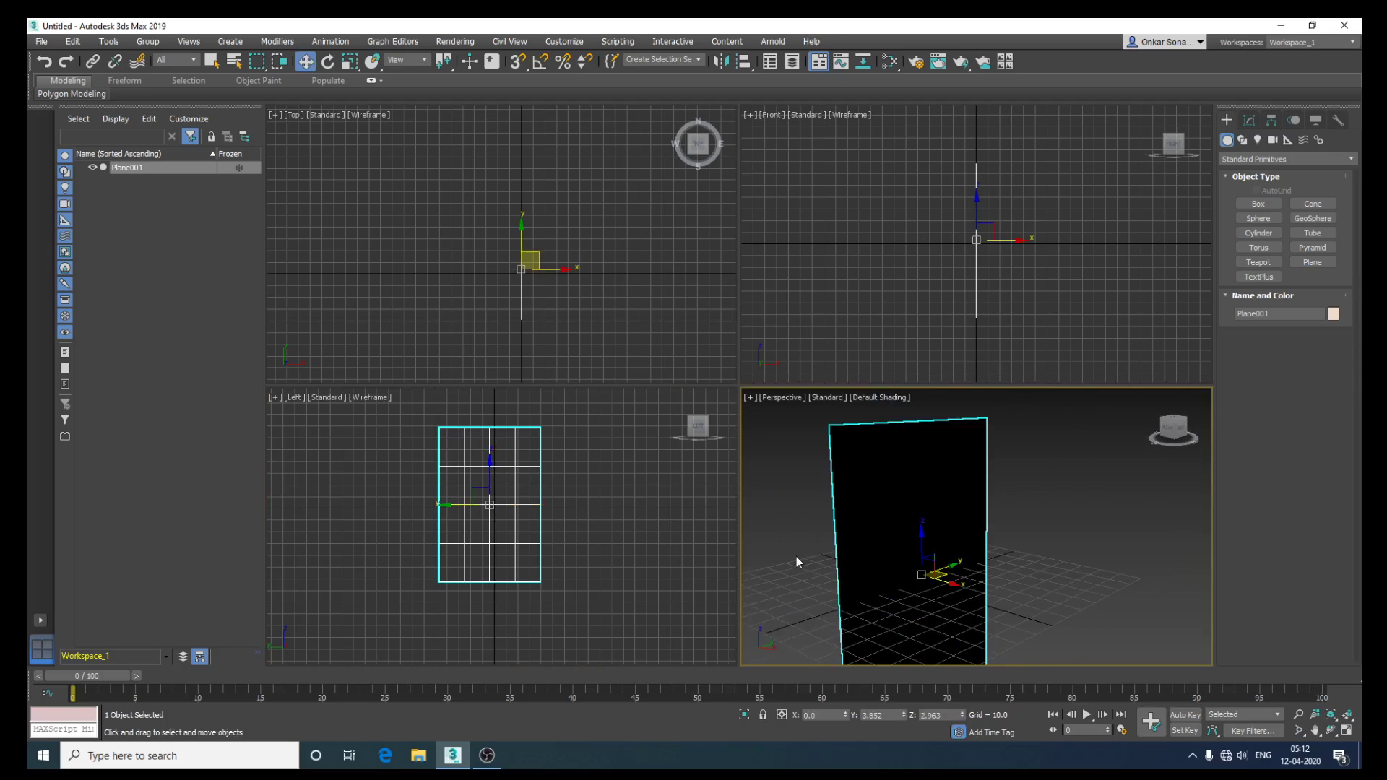
pyautogui.press('r')
pyautogui.moveTo(920, 561); pyautogui.dragTo(922, 587)
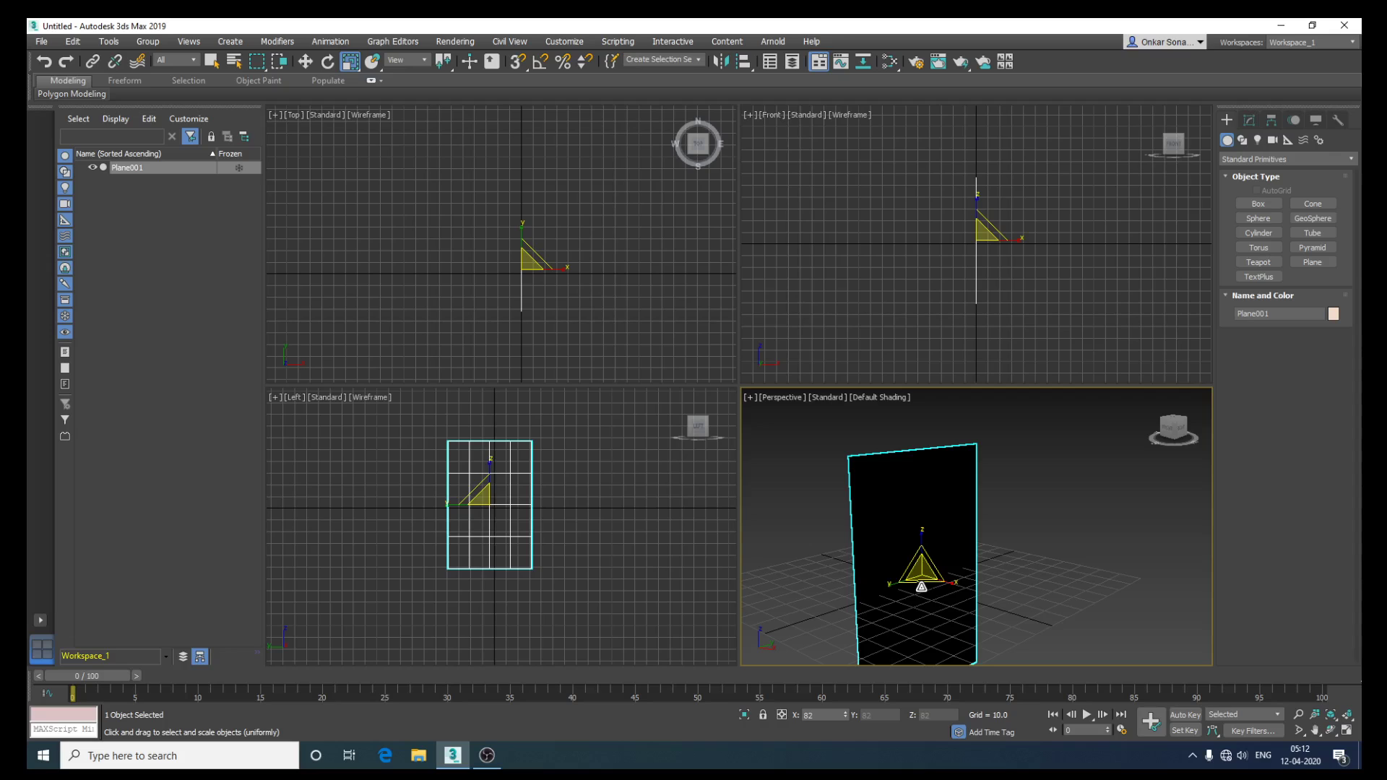
pyautogui.moveTo(922, 587); pyautogui.dragTo(922, 600)
pyautogui.press('w')
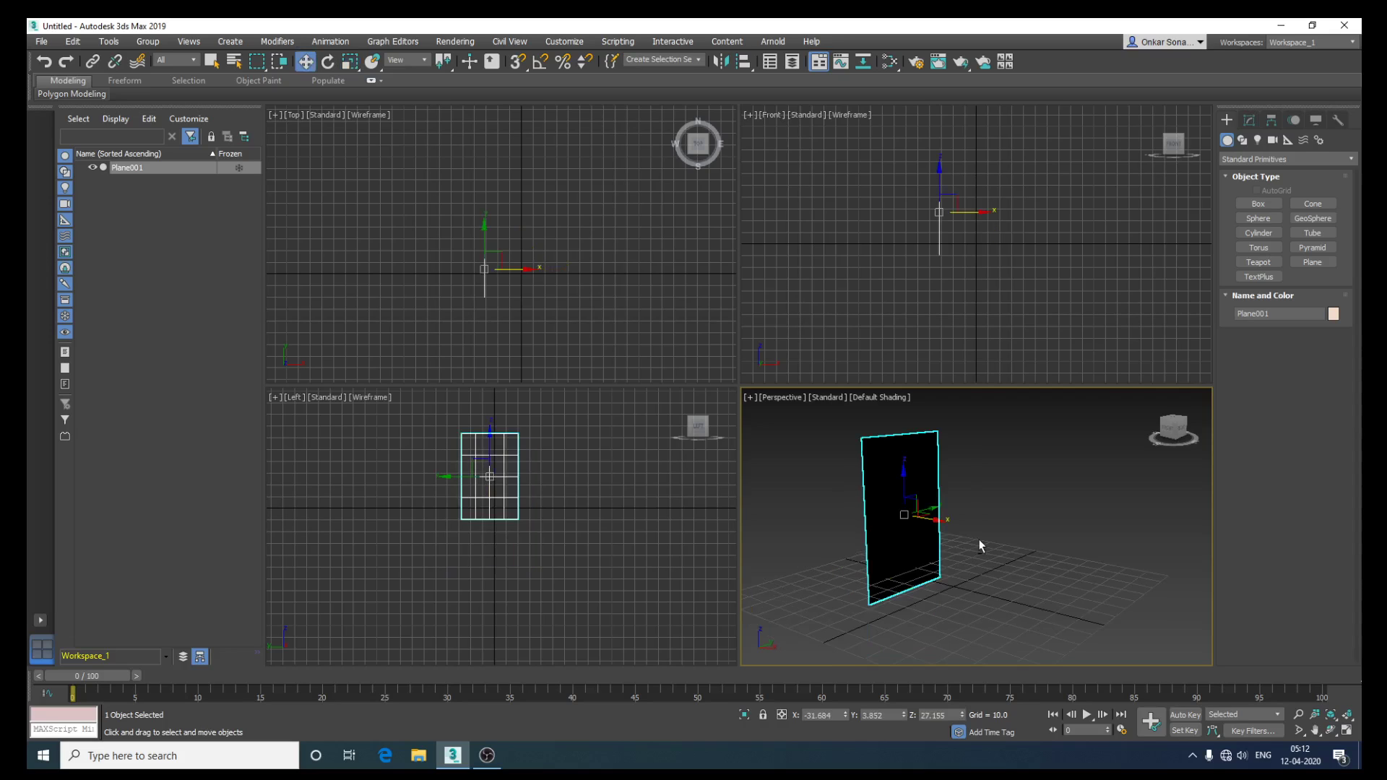
pyautogui.moveTo(980, 545)
pyautogui.keyDown('alt'); pyautogui.mouseDown(button='middle')
pyautogui.moveTo(917, 599)
pyautogui.moveTo(887, 530)
pyautogui.mouseUp(button='middle'); pyautogui.keyUp('alt')
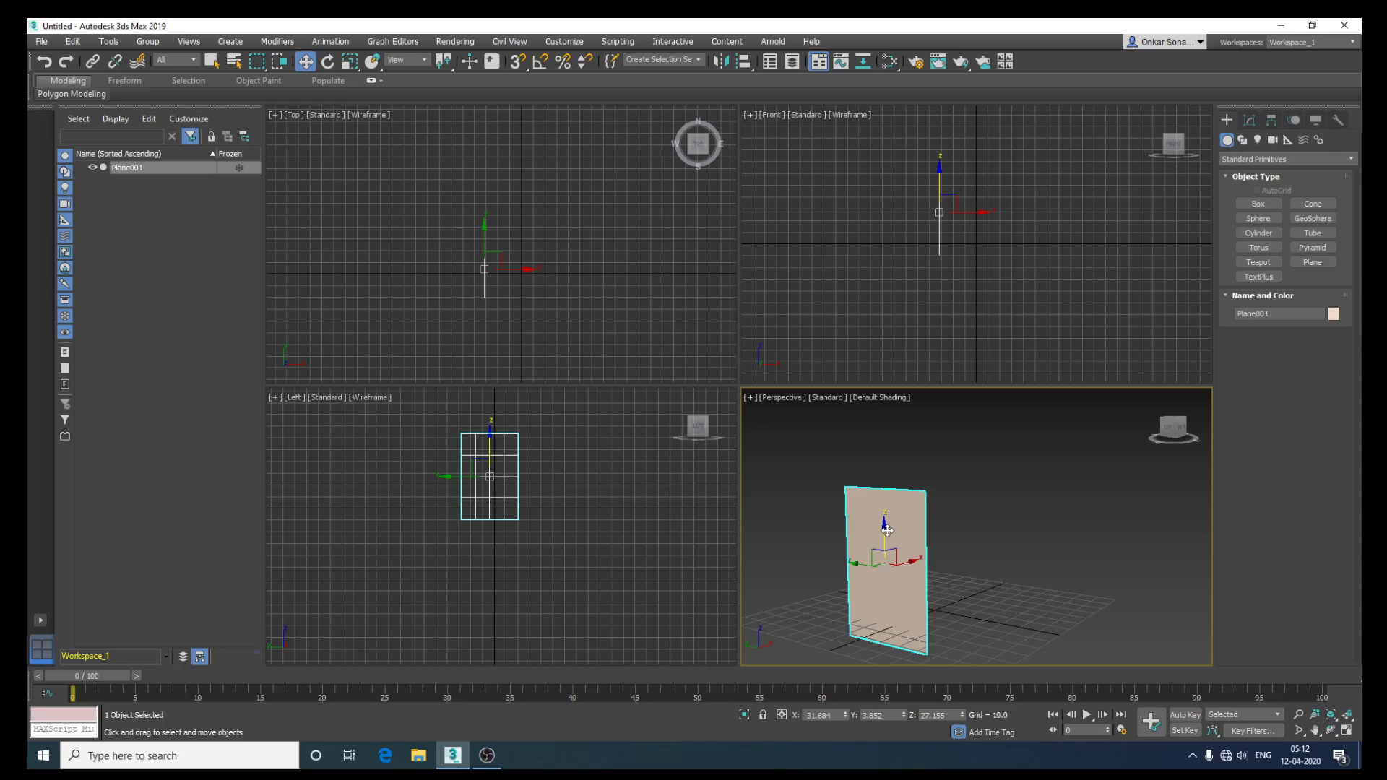
# Maximize the Perspective viewport with Alt+W so Plane001 fills the workspace.
pyautogui.hotkey('alt', 'w')
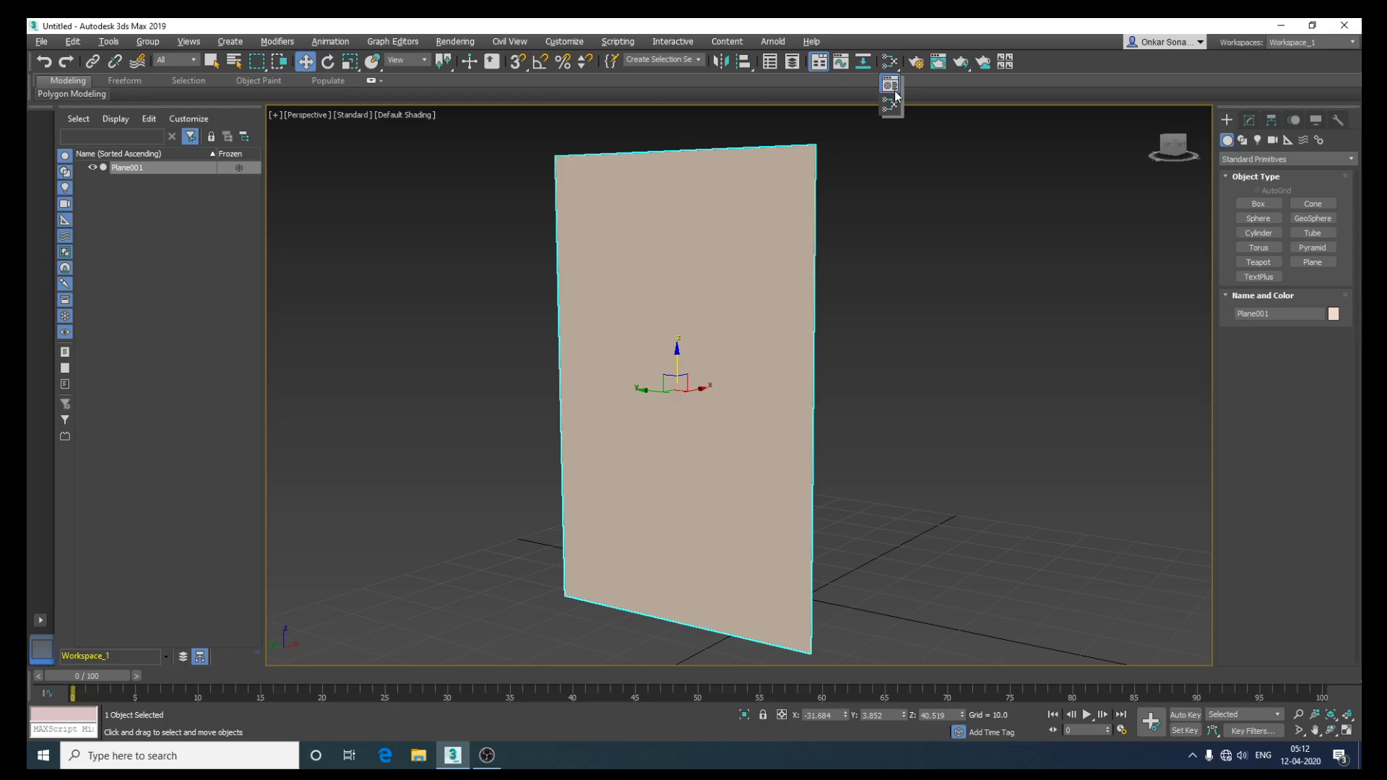
# Open the Compact Material Editor with sample slot 01 - Default selected, orbiting around the plane.
pyautogui.press('m')
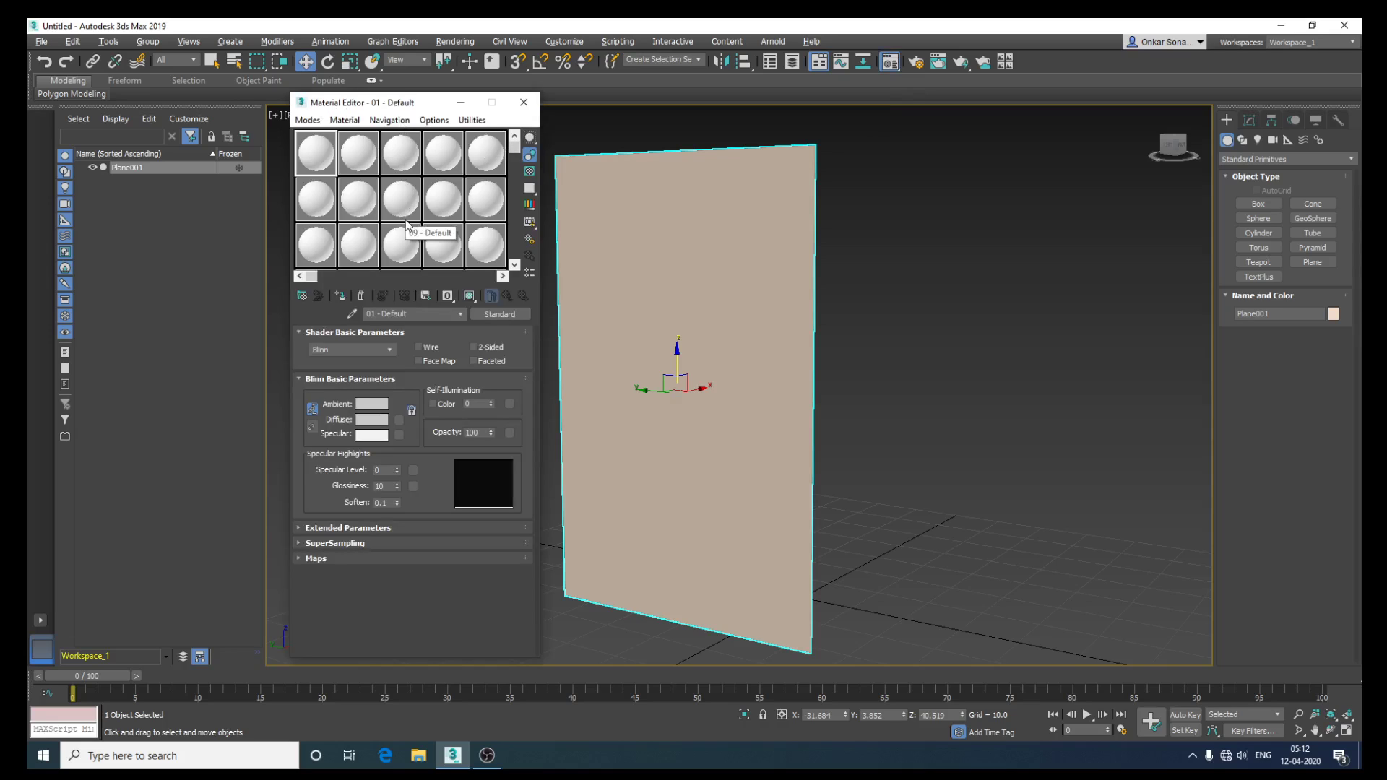
pyautogui.moveTo(890, 61)
pyautogui.mouseDown()
pyautogui.moveTo(895, 112)
pyautogui.moveTo(416, 105)
pyautogui.moveTo(436, 92)
pyautogui.mouseUp()
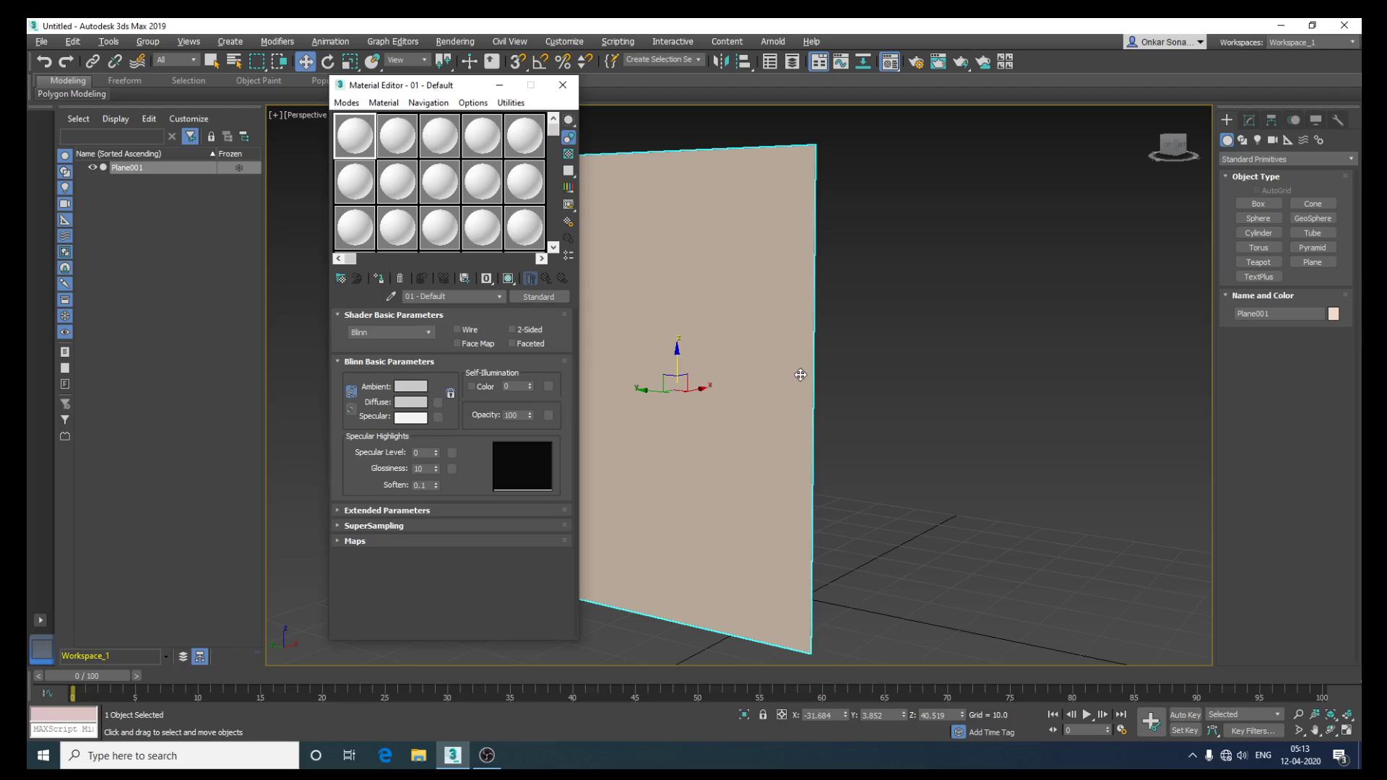
pyautogui.keyDown('alt'); pyautogui.moveTo(799, 374); pyautogui.dragTo(725, 242, button='middle'); pyautogui.keyUp('alt')
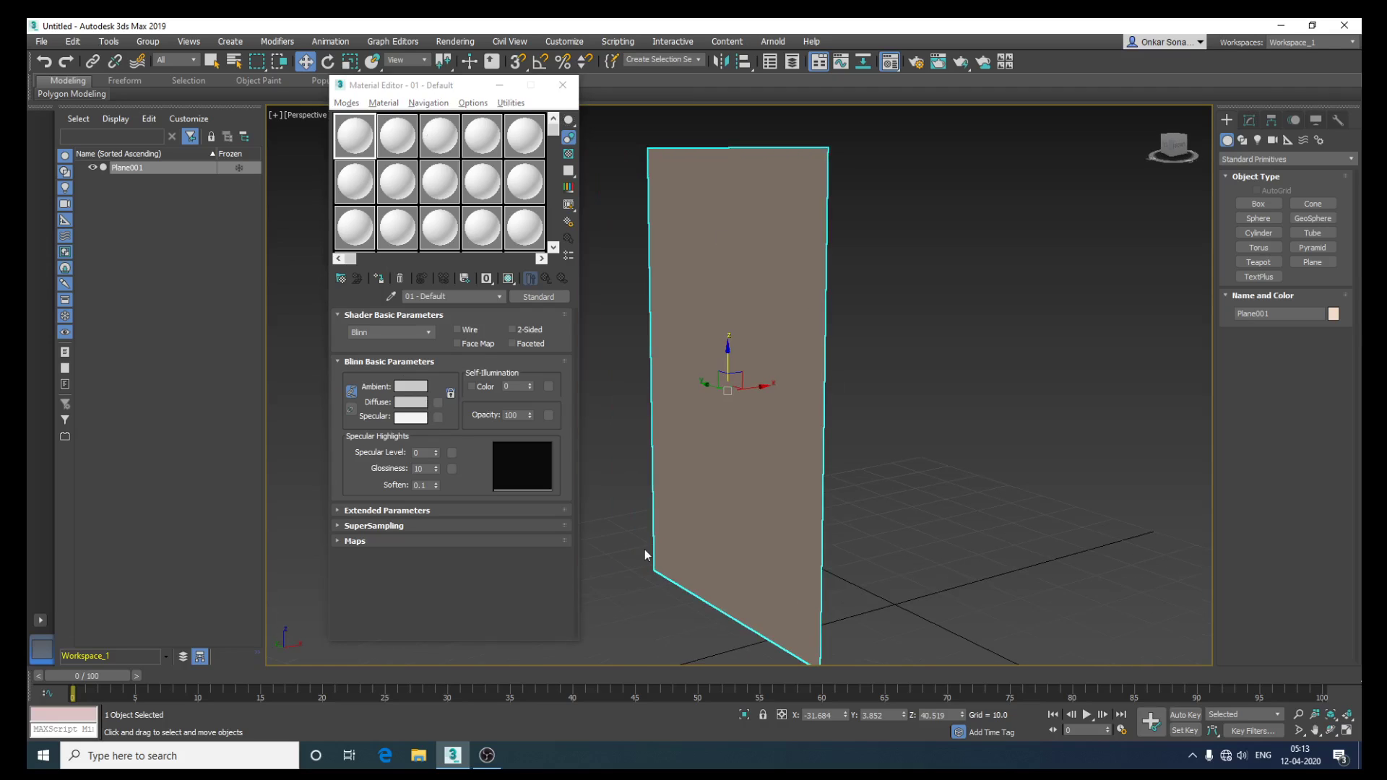
pyautogui.keyDown('alt'); pyautogui.moveTo(774, 454); pyautogui.dragTo(683, 445, button='middle'); pyautogui.keyUp('alt')
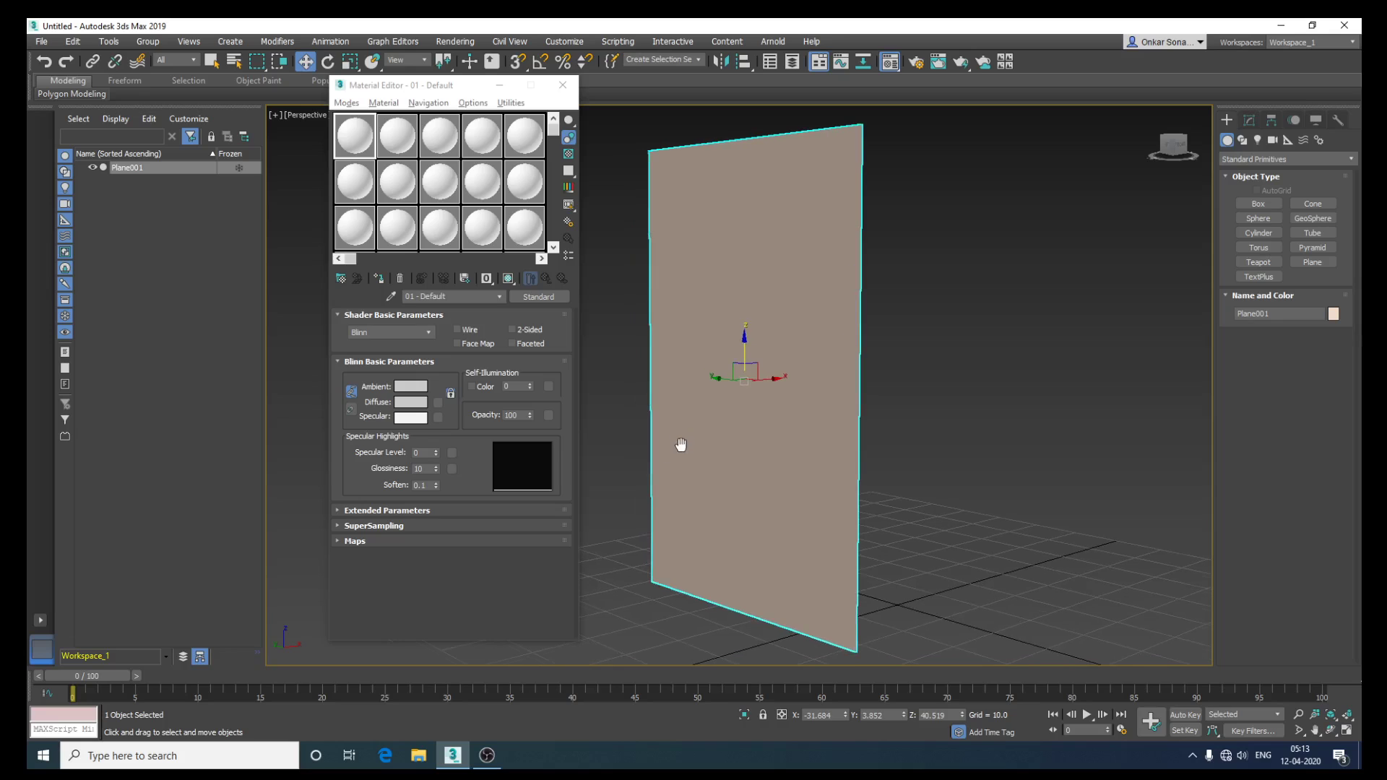
pyautogui.click(391, 139)
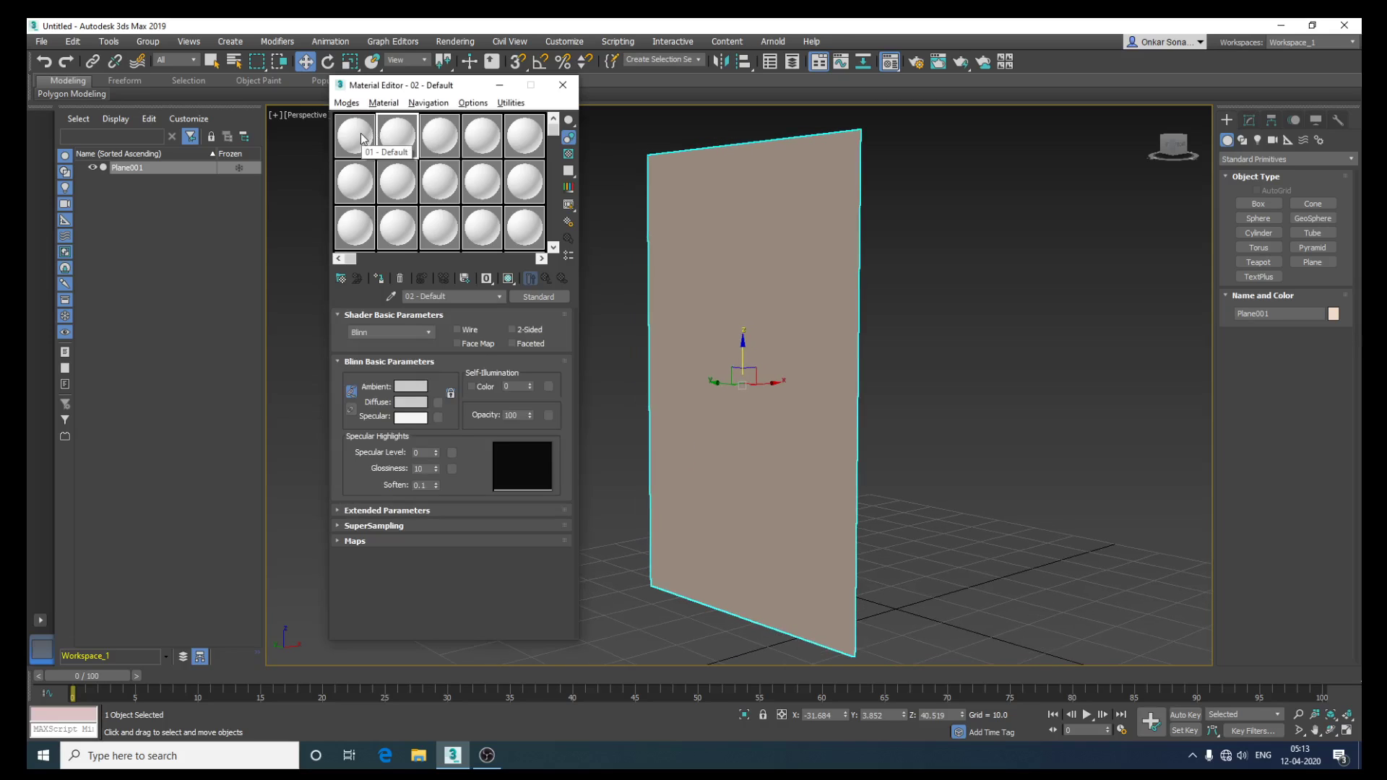
pyautogui.click(355, 137)
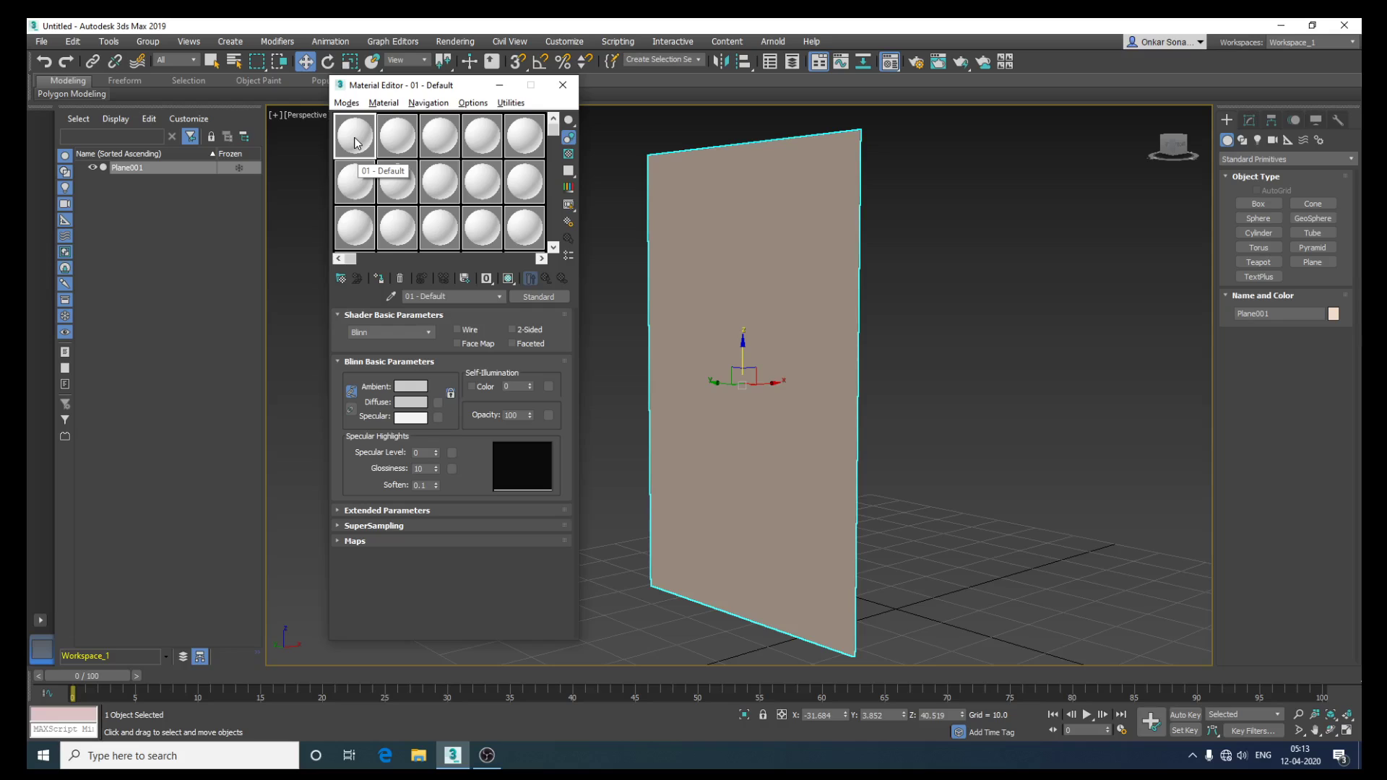
# Enlarge and reposition the 01 - Default slot preview, then bring up the Diffuse map browser.
pyautogui.doubleClick(356, 137)
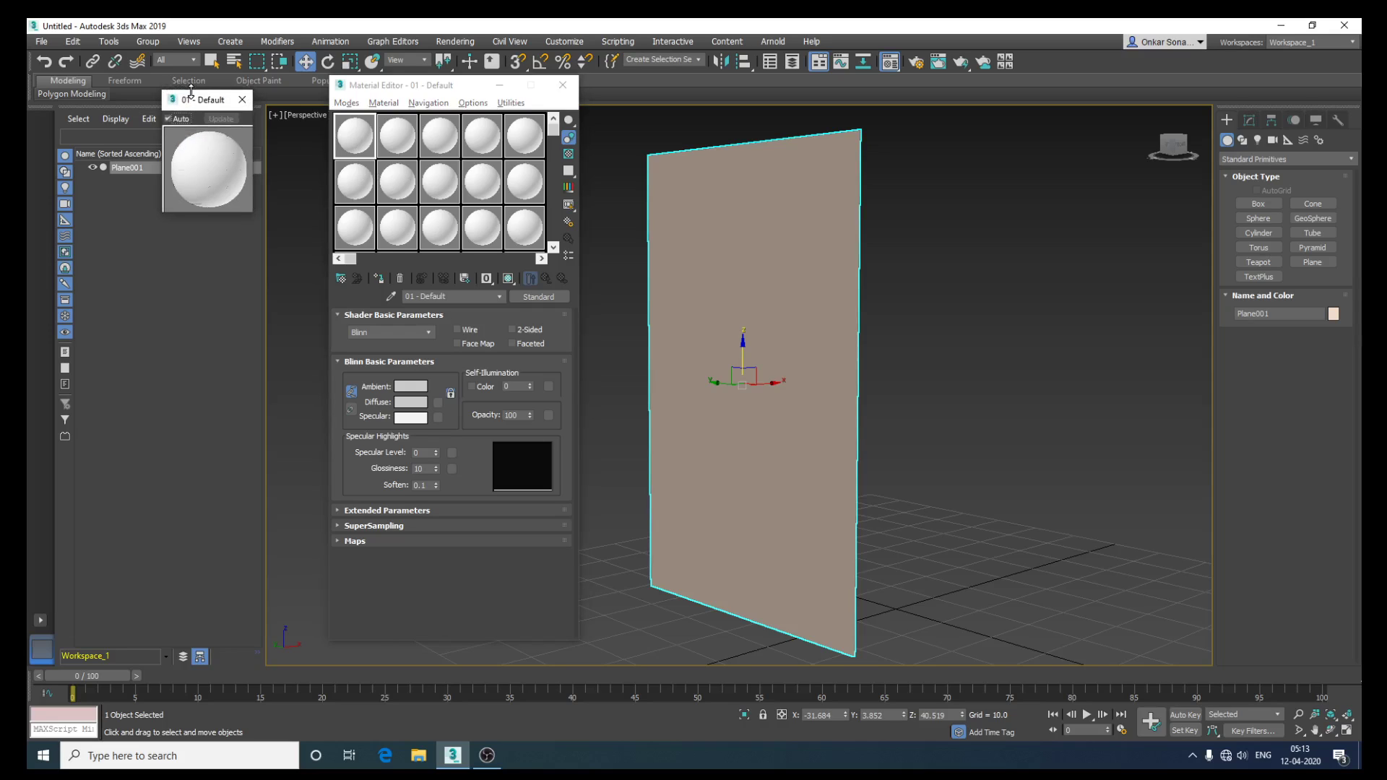
pyautogui.moveTo(192, 91); pyautogui.dragTo(186, 105)
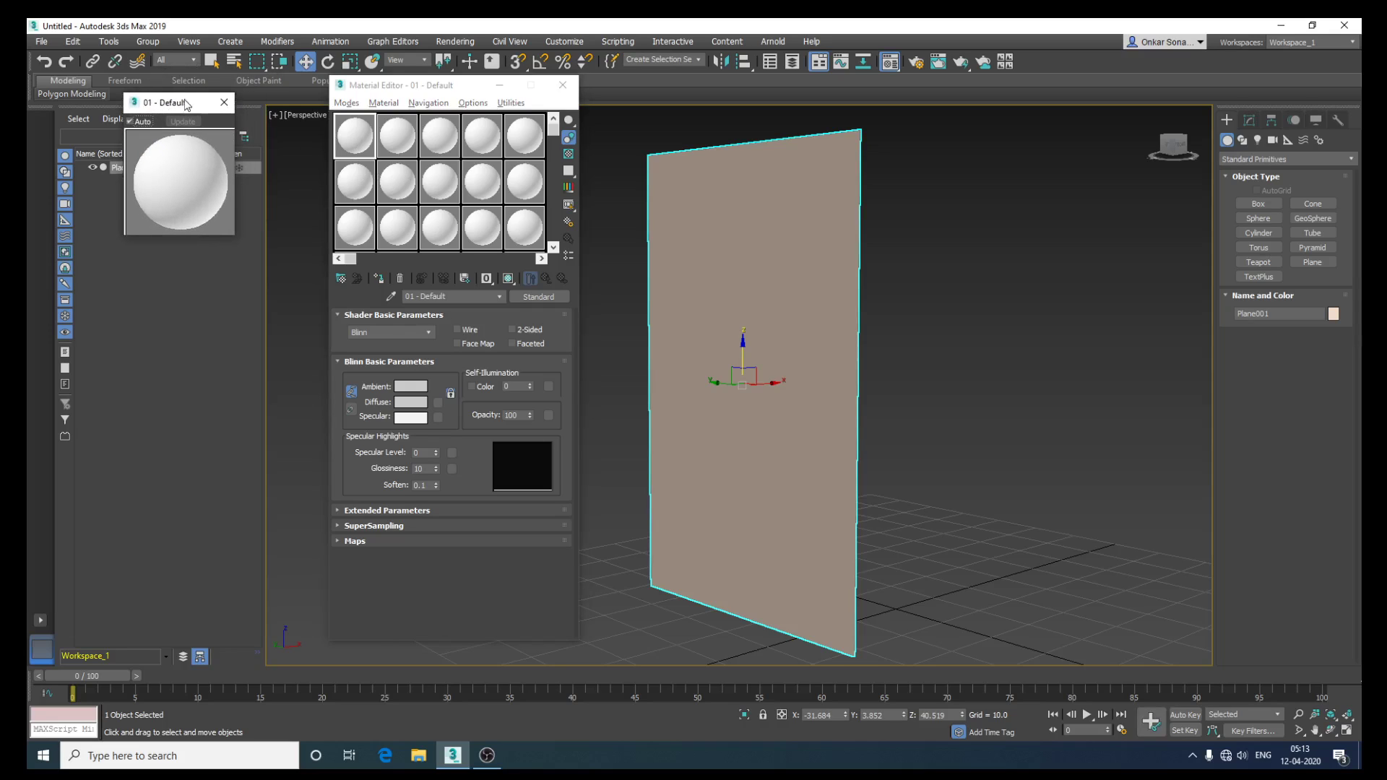
pyautogui.moveTo(186, 94)
pyautogui.mouseDown()
pyautogui.moveTo(200, 76)
pyautogui.moveTo(171, 157)
pyautogui.mouseUp()
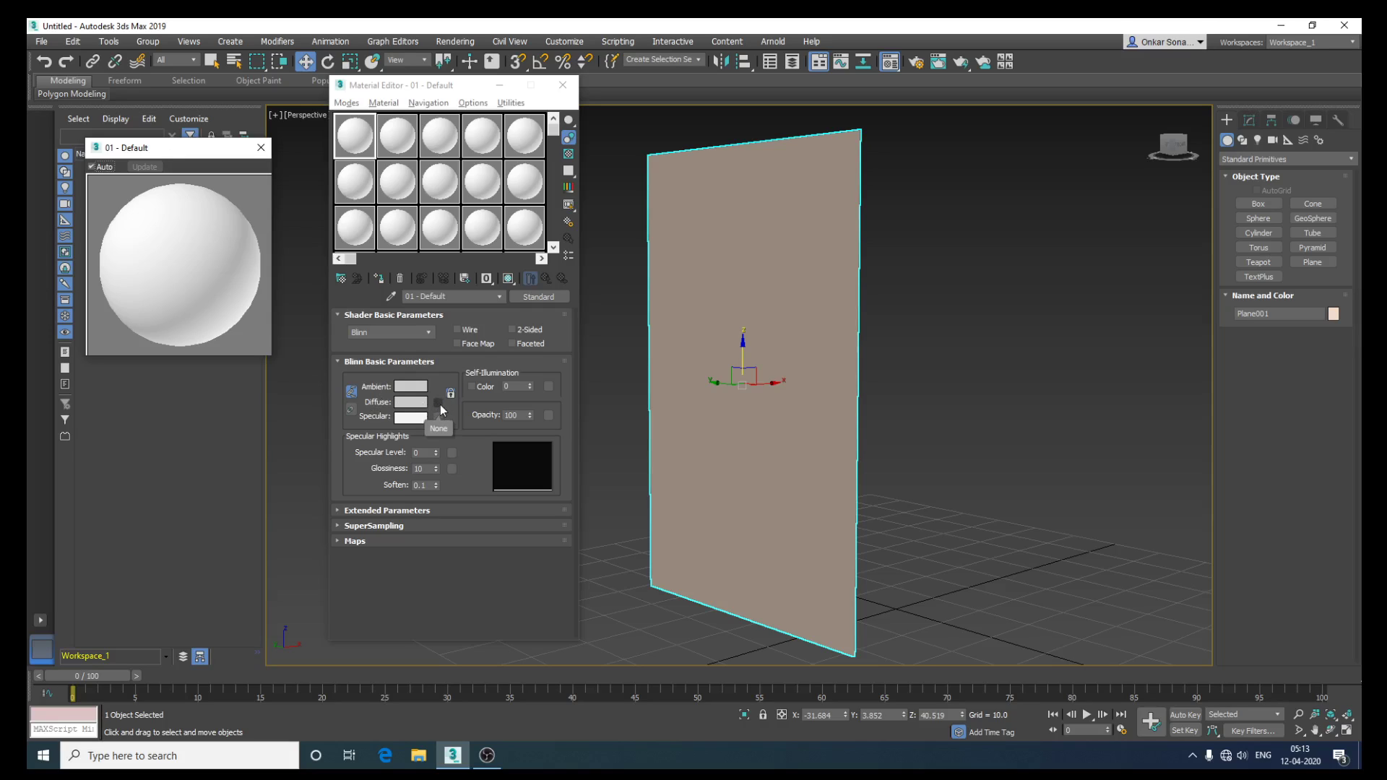
pyautogui.click(438, 402)
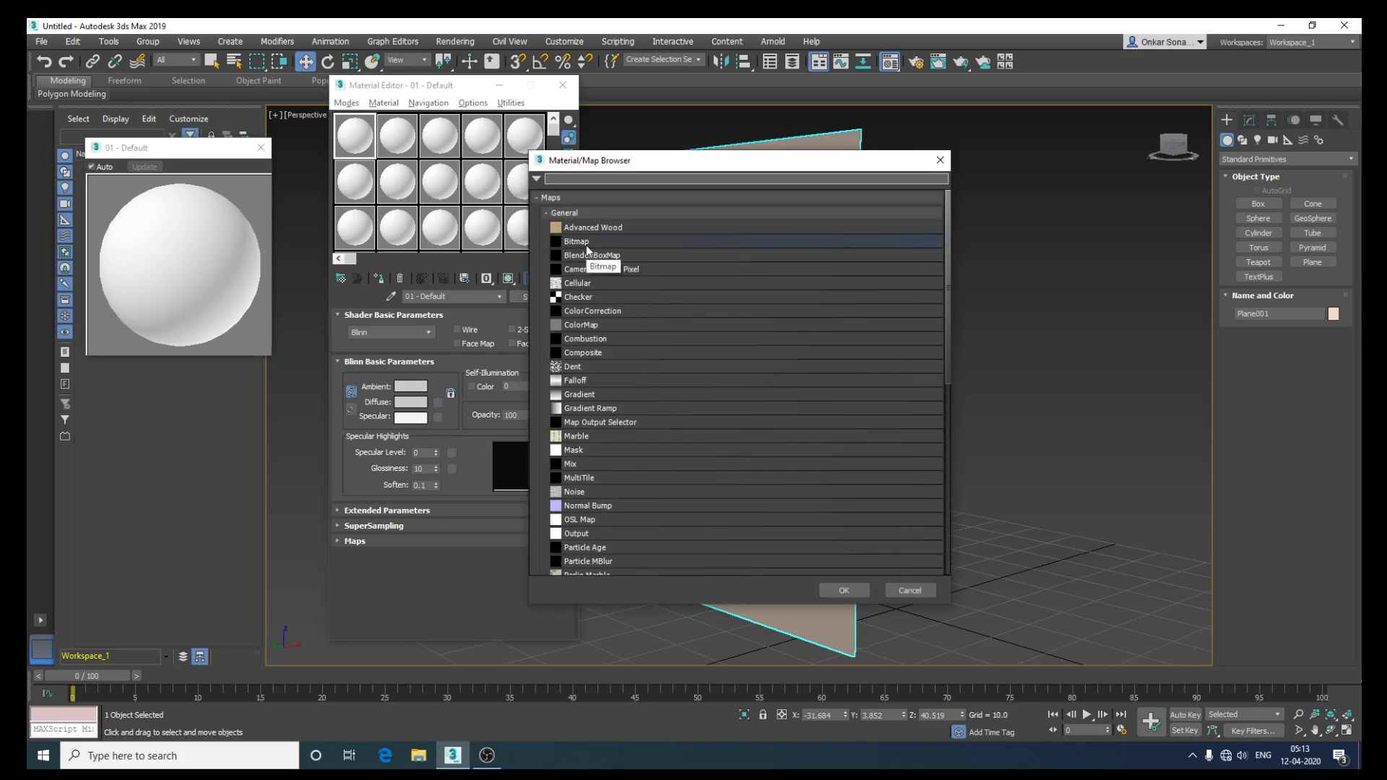
# Choose Bitmap and load 1.jpg from D:\maps\maps\jpge images as the diffuse map.
pyautogui.doubleClick(587, 244)
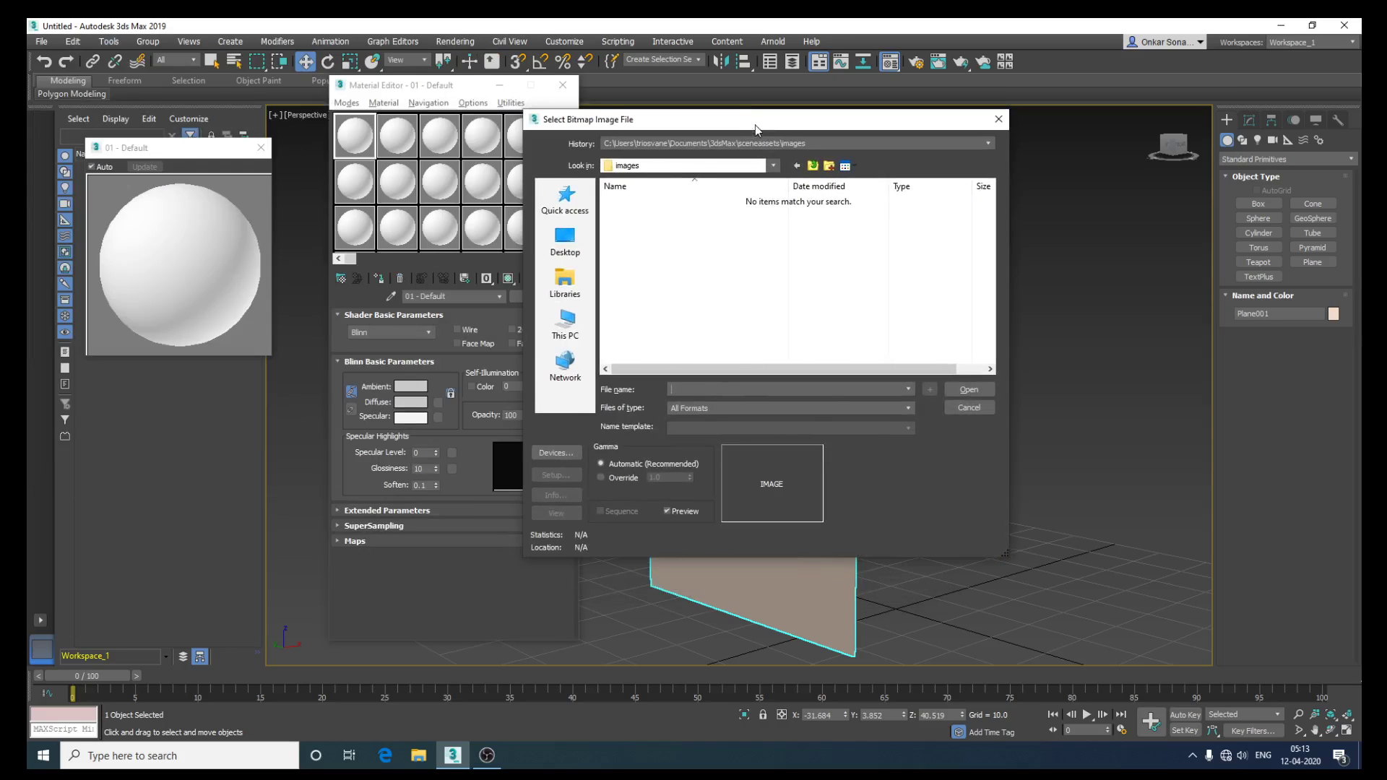
pyautogui.click(565, 325)
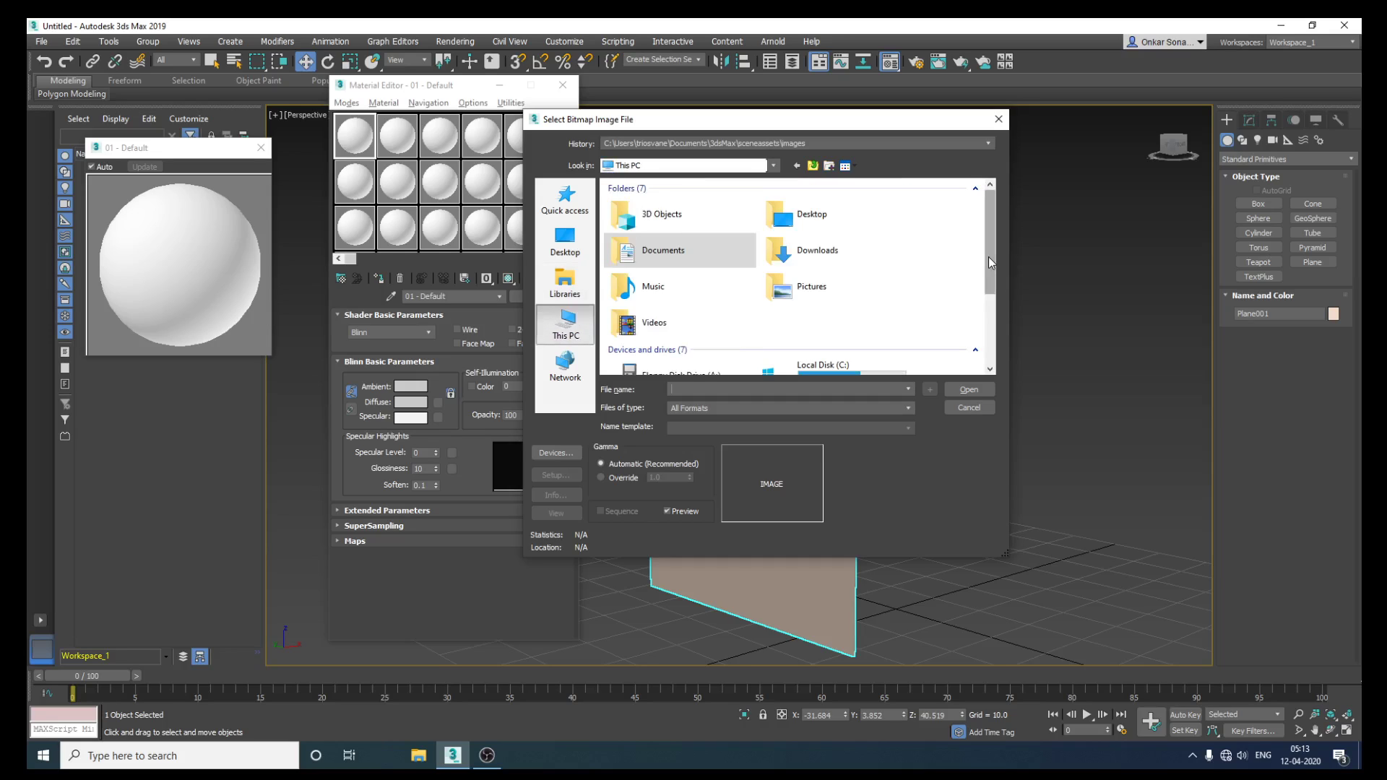
pyautogui.scroll(-3, 988, 262)
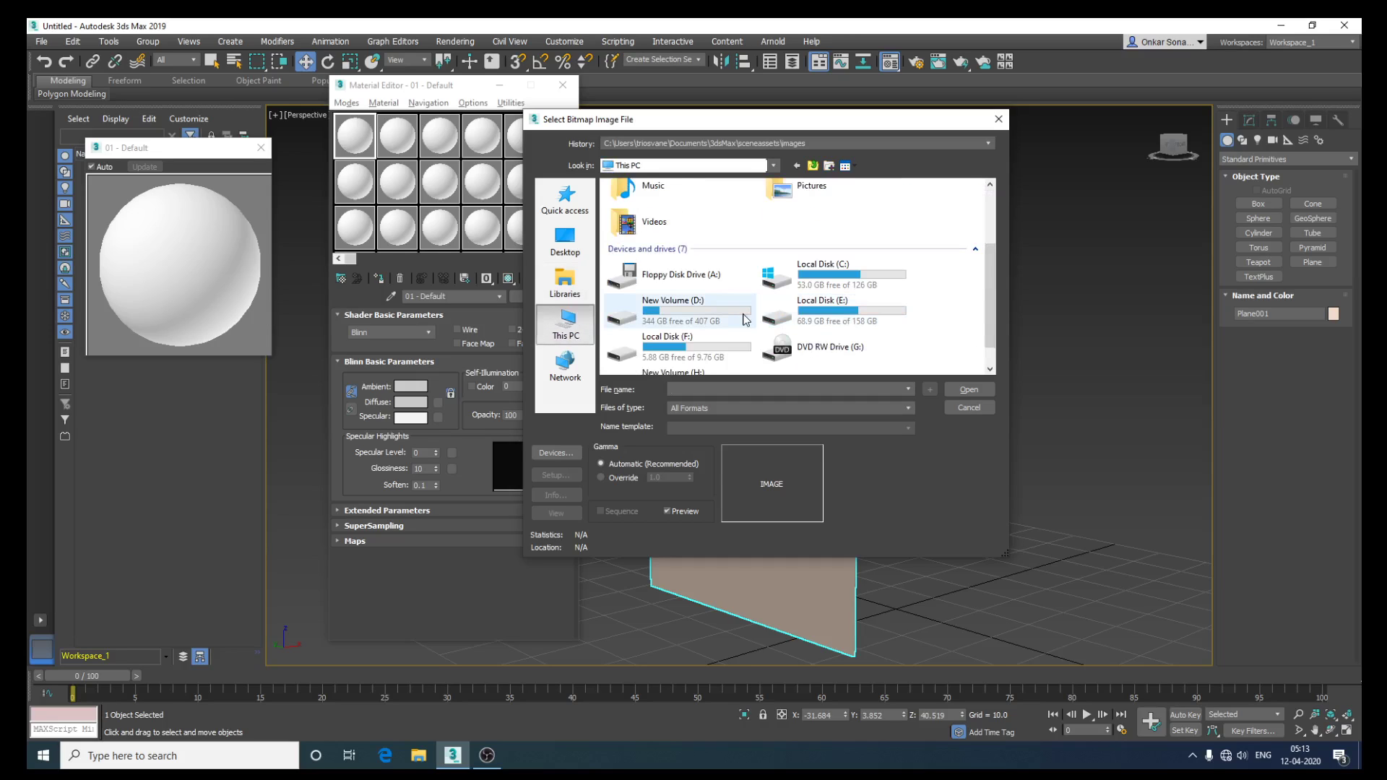
pyautogui.doubleClick(749, 314)
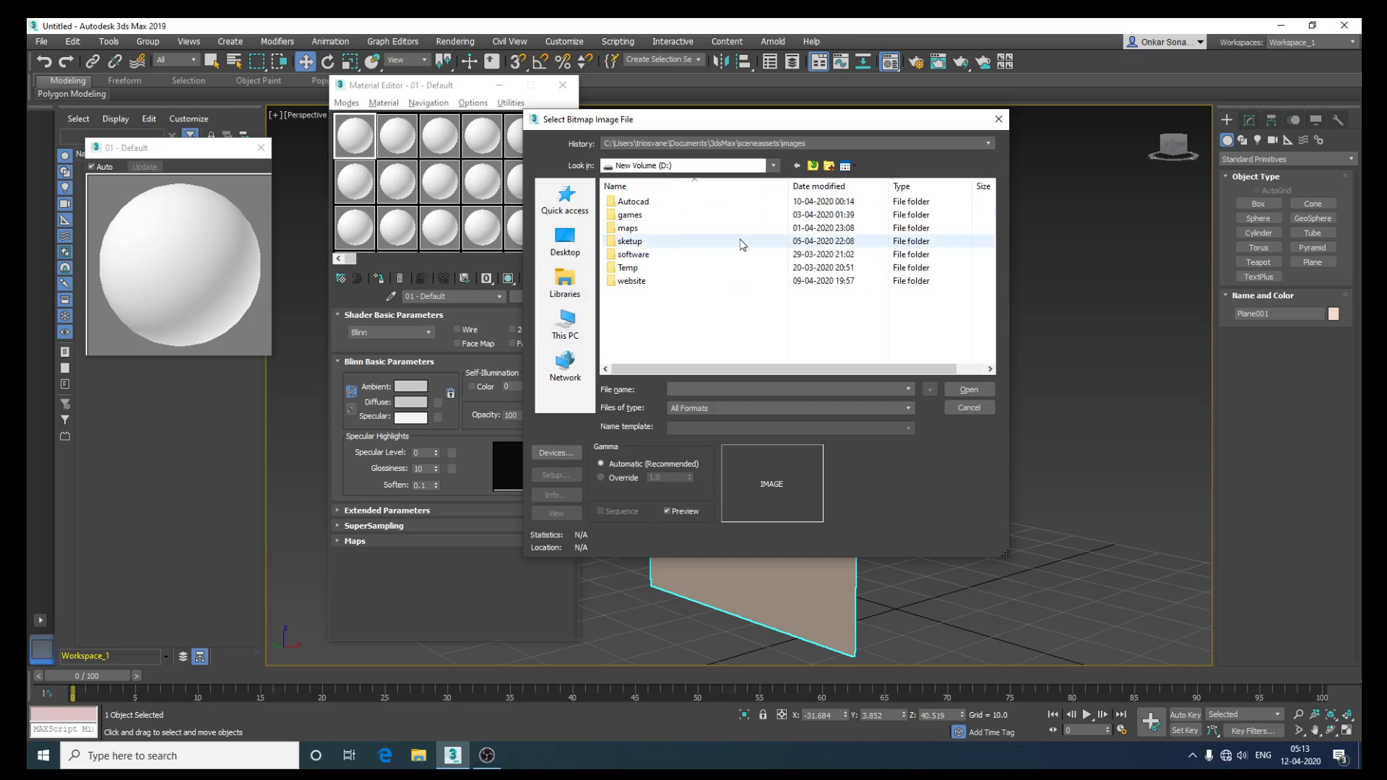
pyautogui.doubleClick(700, 230)
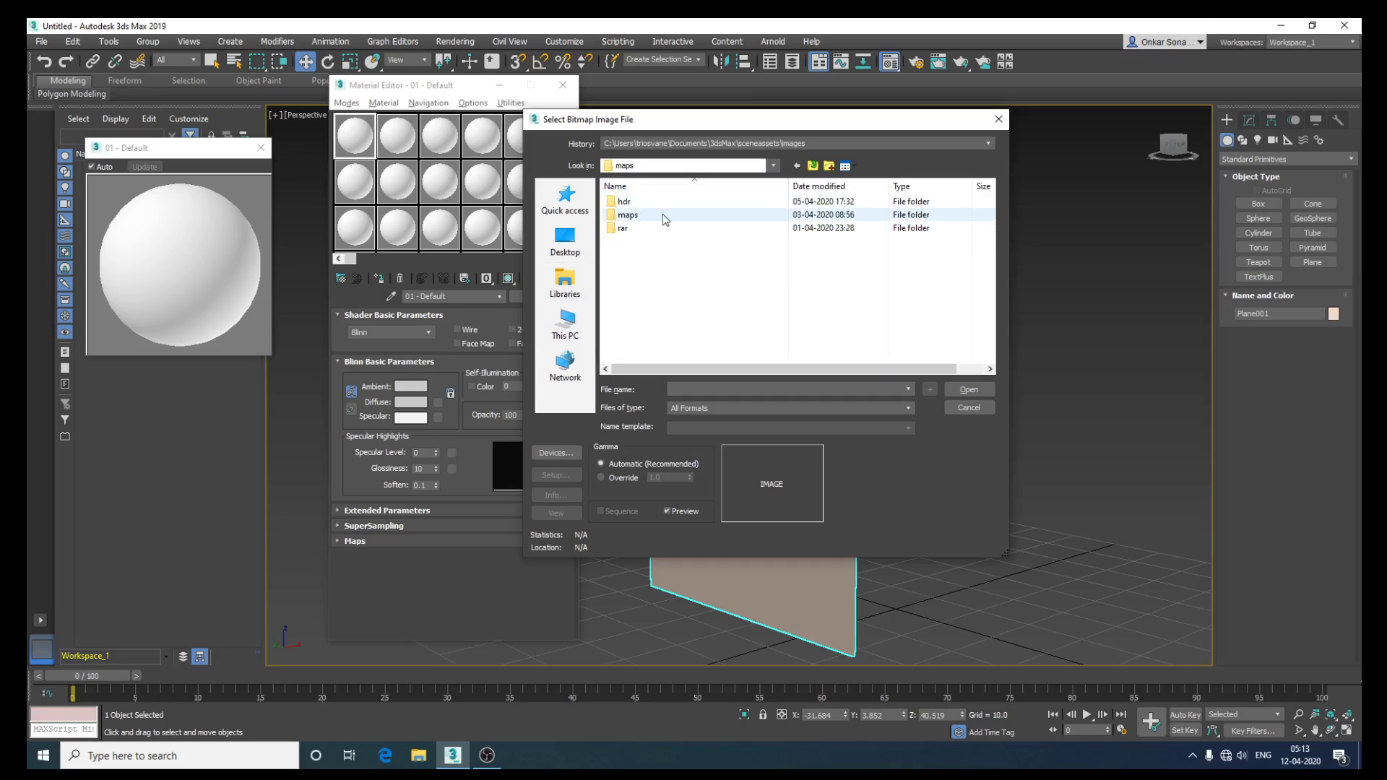
pyautogui.doubleClick(662, 214)
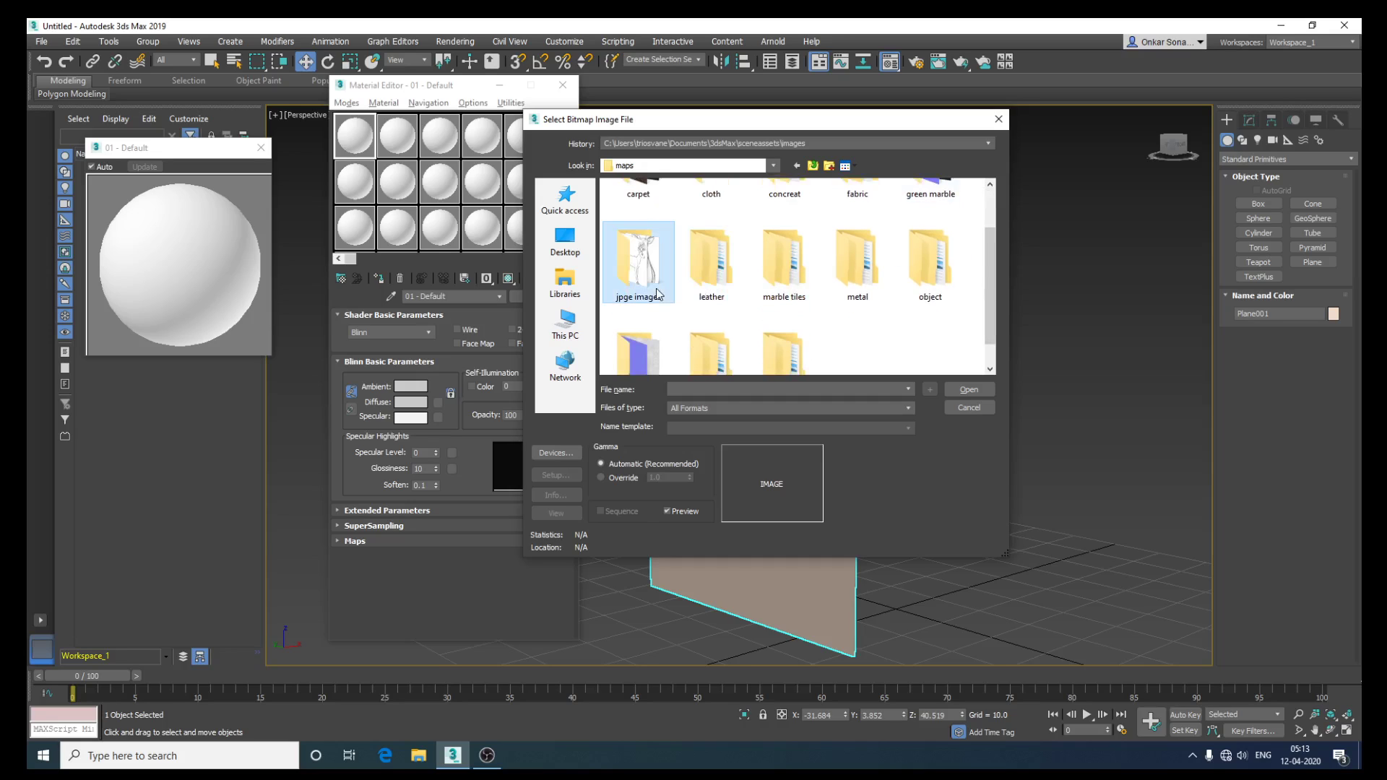
pyautogui.doubleClick(668, 296)
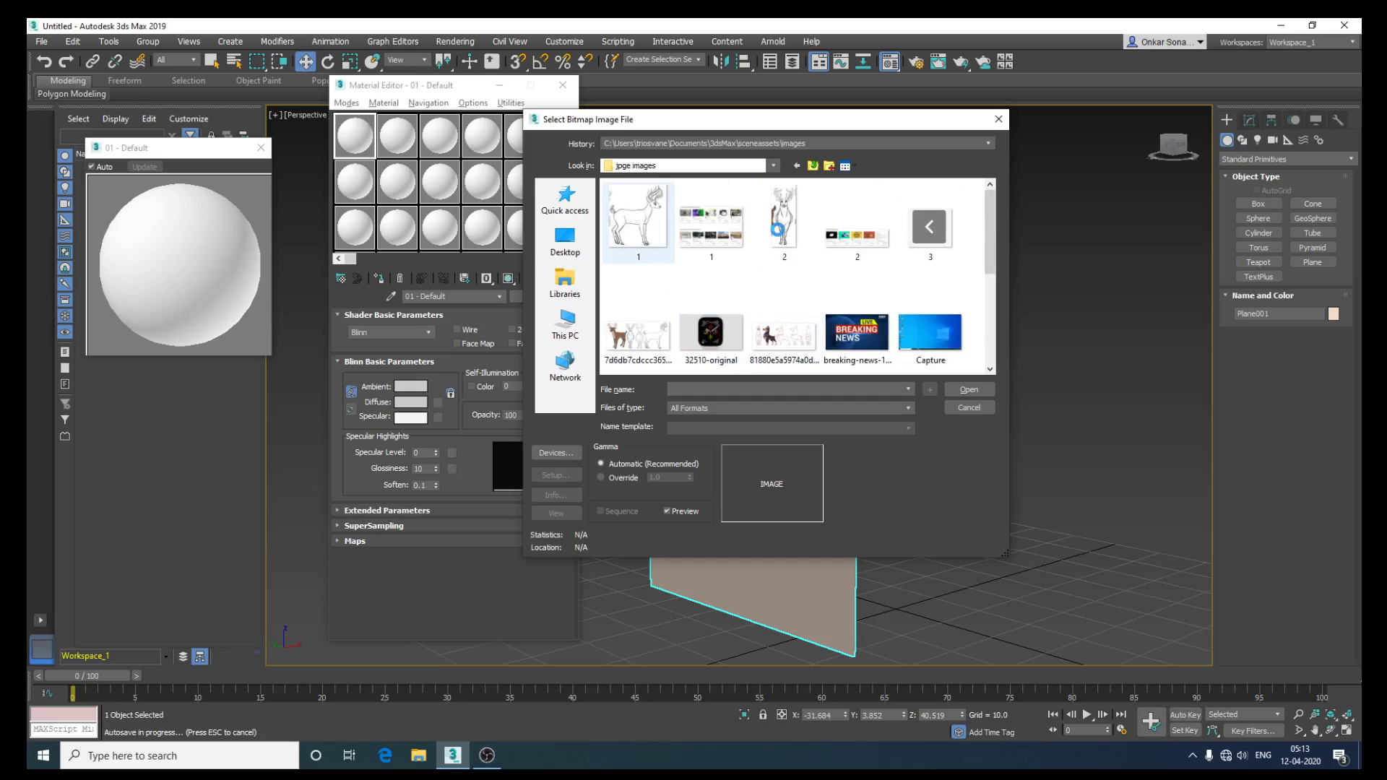
pyautogui.doubleClick(639, 217)
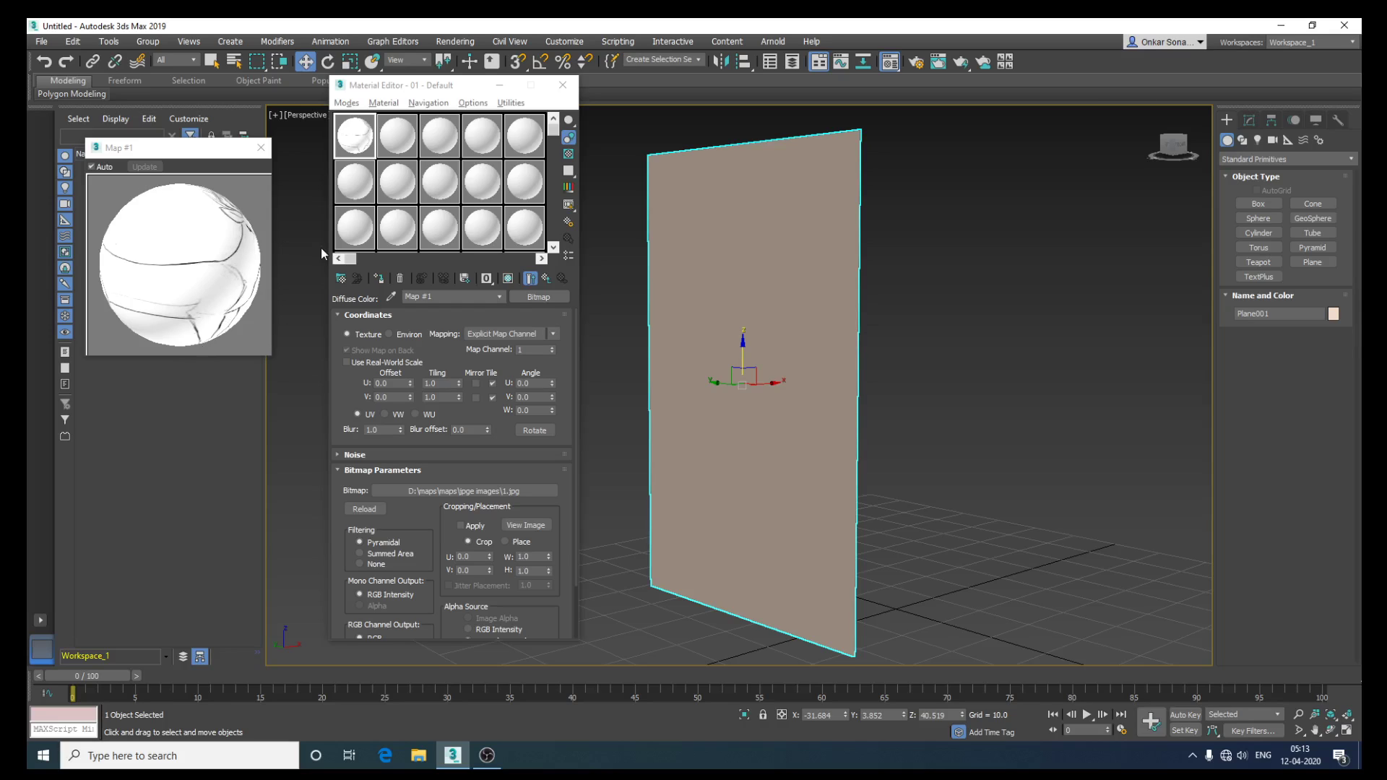
# Turn on Show Shaded Material in Viewport and assign the deer material to Plane001.
pyautogui.moveTo(473, 86); pyautogui.dragTo(473, 62)
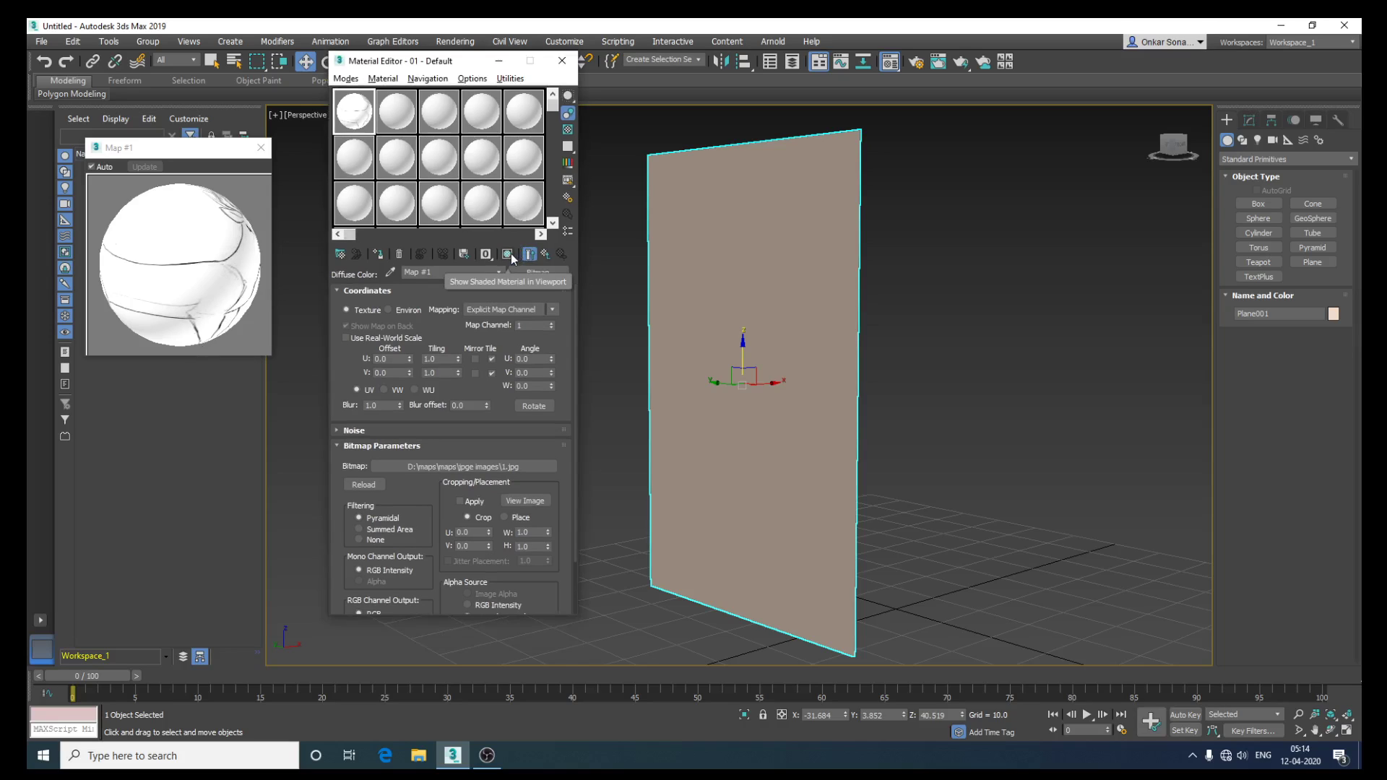
pyautogui.click(510, 253)
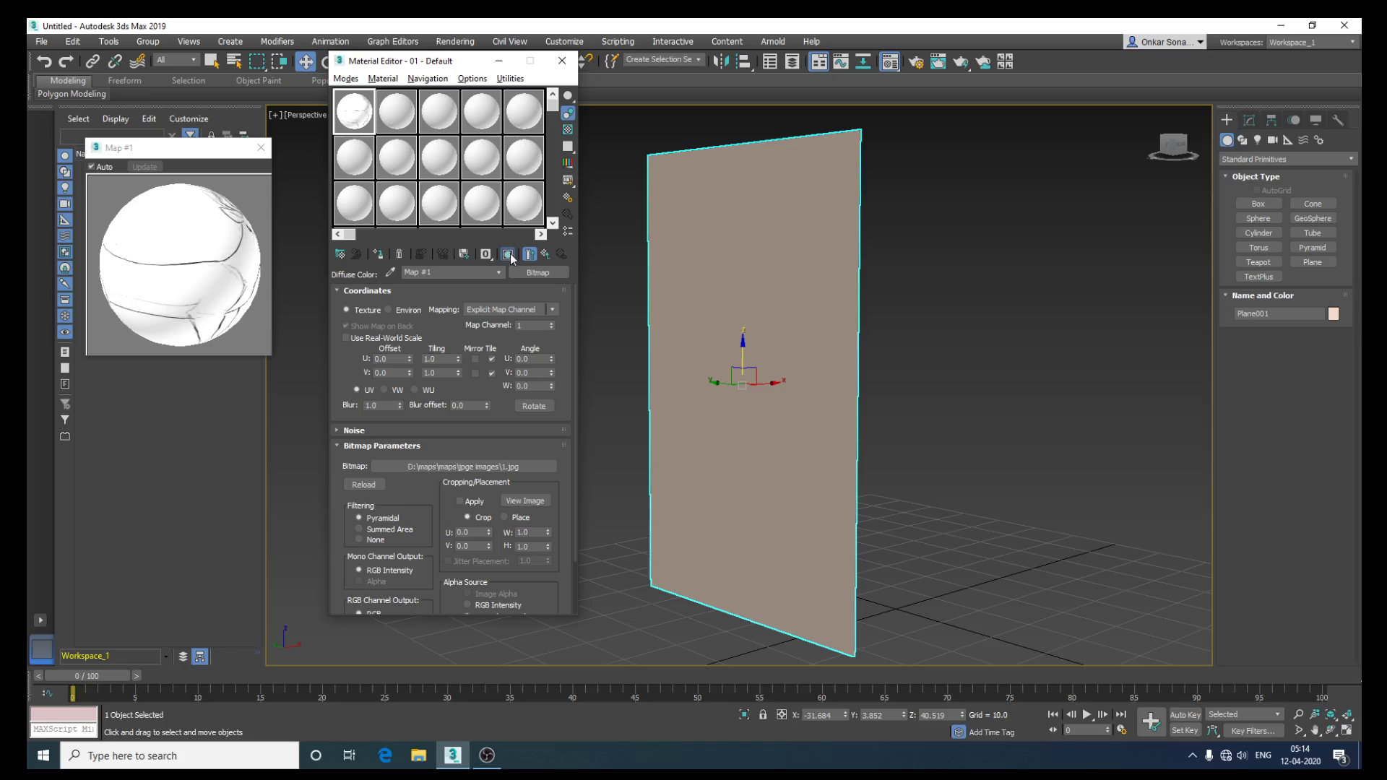
pyautogui.click(382, 260)
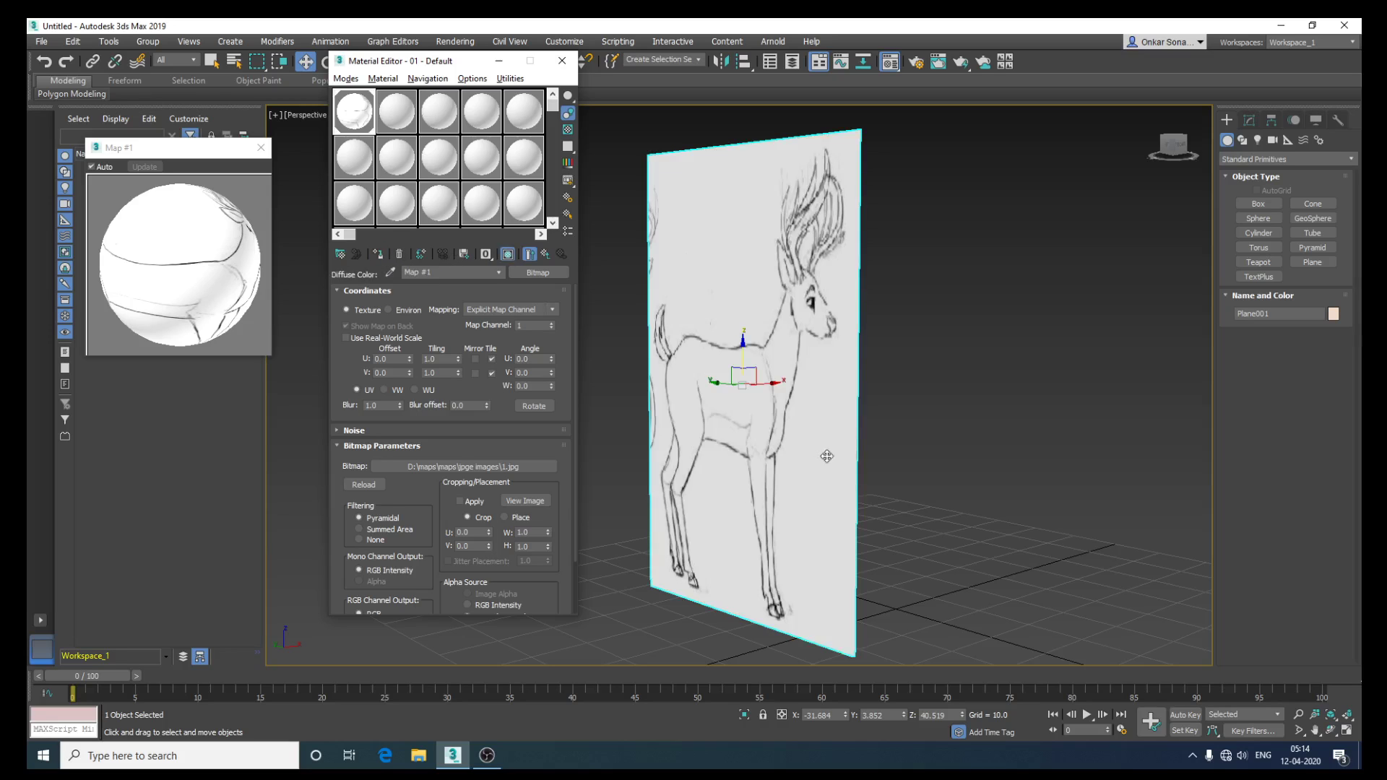
pyautogui.moveTo(828, 457)
pyautogui.keyDown('alt'); pyautogui.mouseDown(button='middle')
pyautogui.moveTo(913, 475)
pyautogui.moveTo(894, 477)
pyautogui.mouseUp(button='middle'); pyautogui.keyUp('alt')
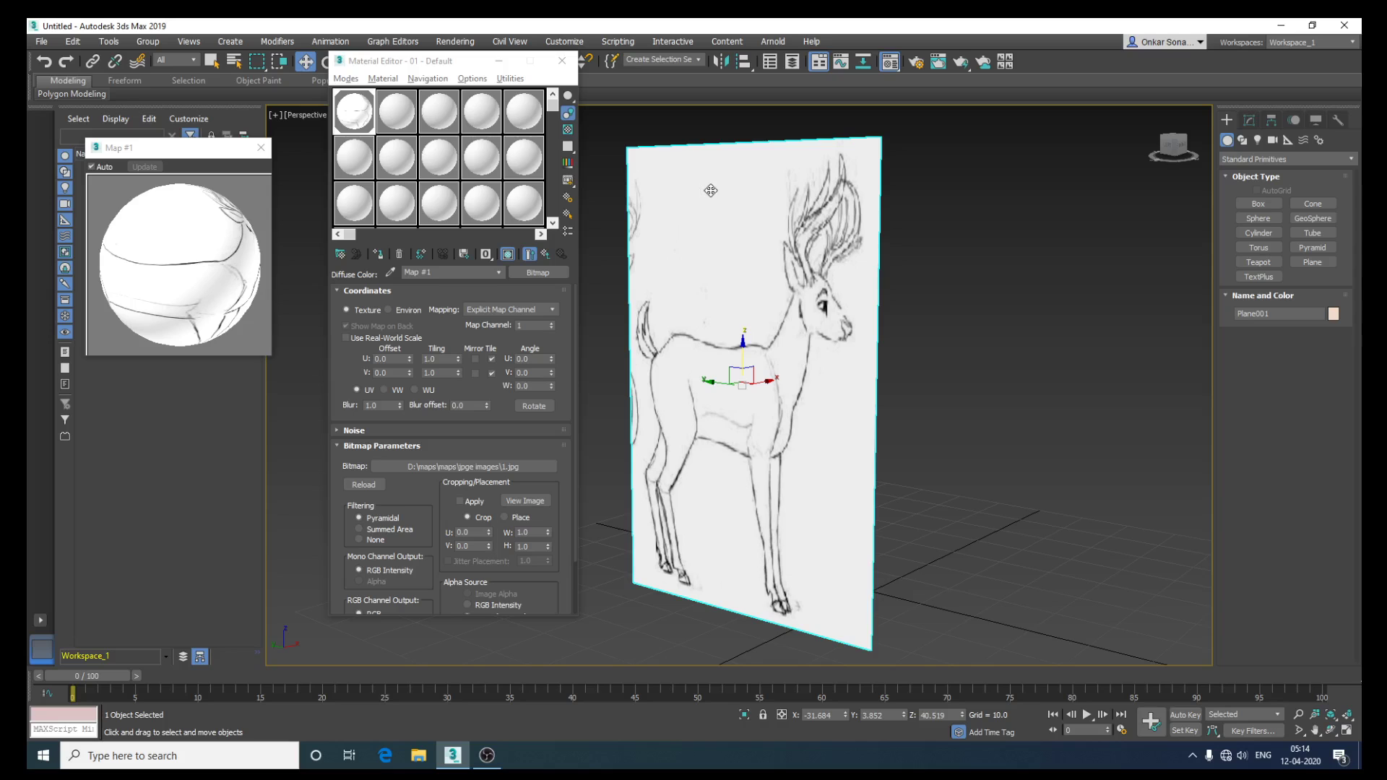
pyautogui.moveTo(797, 394)
pyautogui.keyDown('alt'); pyautogui.mouseDown(button='middle')
pyautogui.moveTo(850, 379)
pyautogui.moveTo(831, 390)
pyautogui.mouseUp(button='middle'); pyautogui.keyUp('alt')
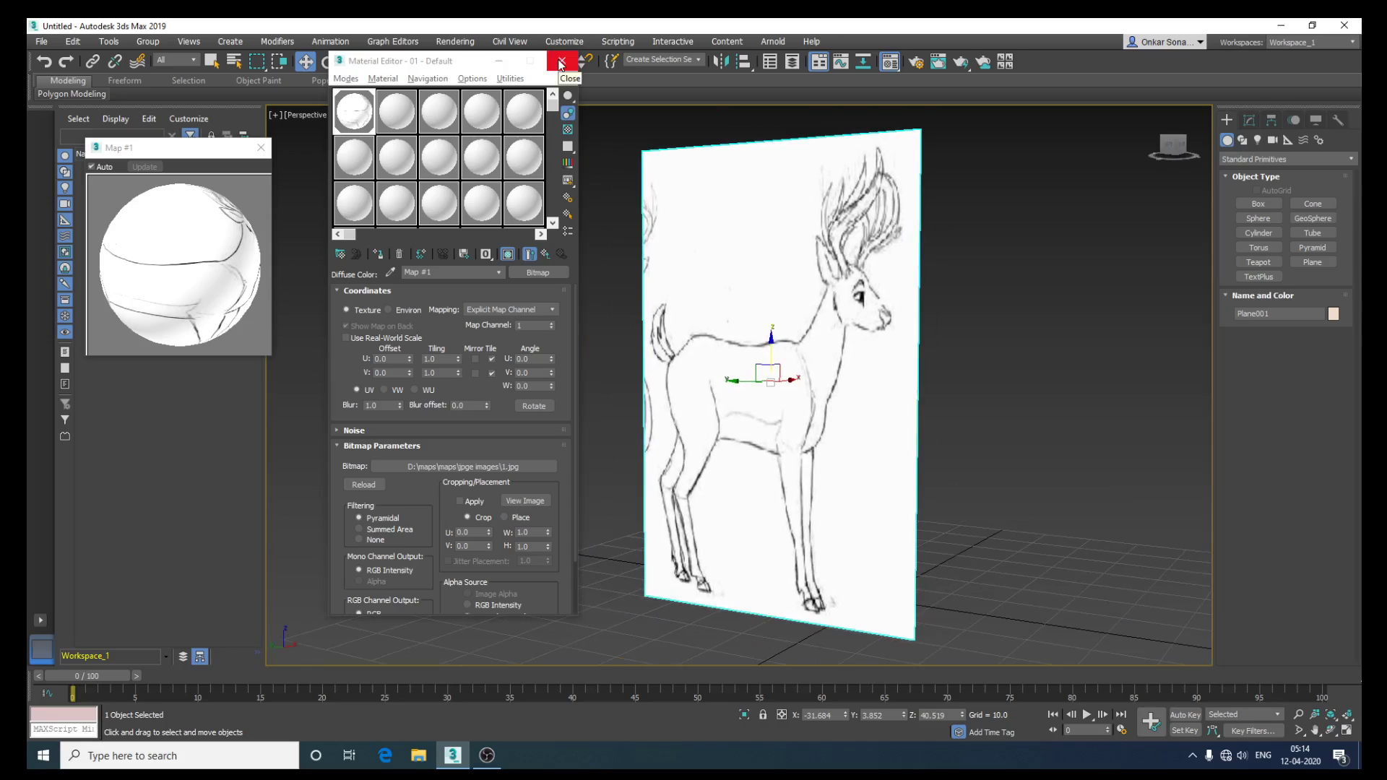
# Close the Material Editor and return to four viewports, framing the plane in the Left view.
pyautogui.click(562, 63)
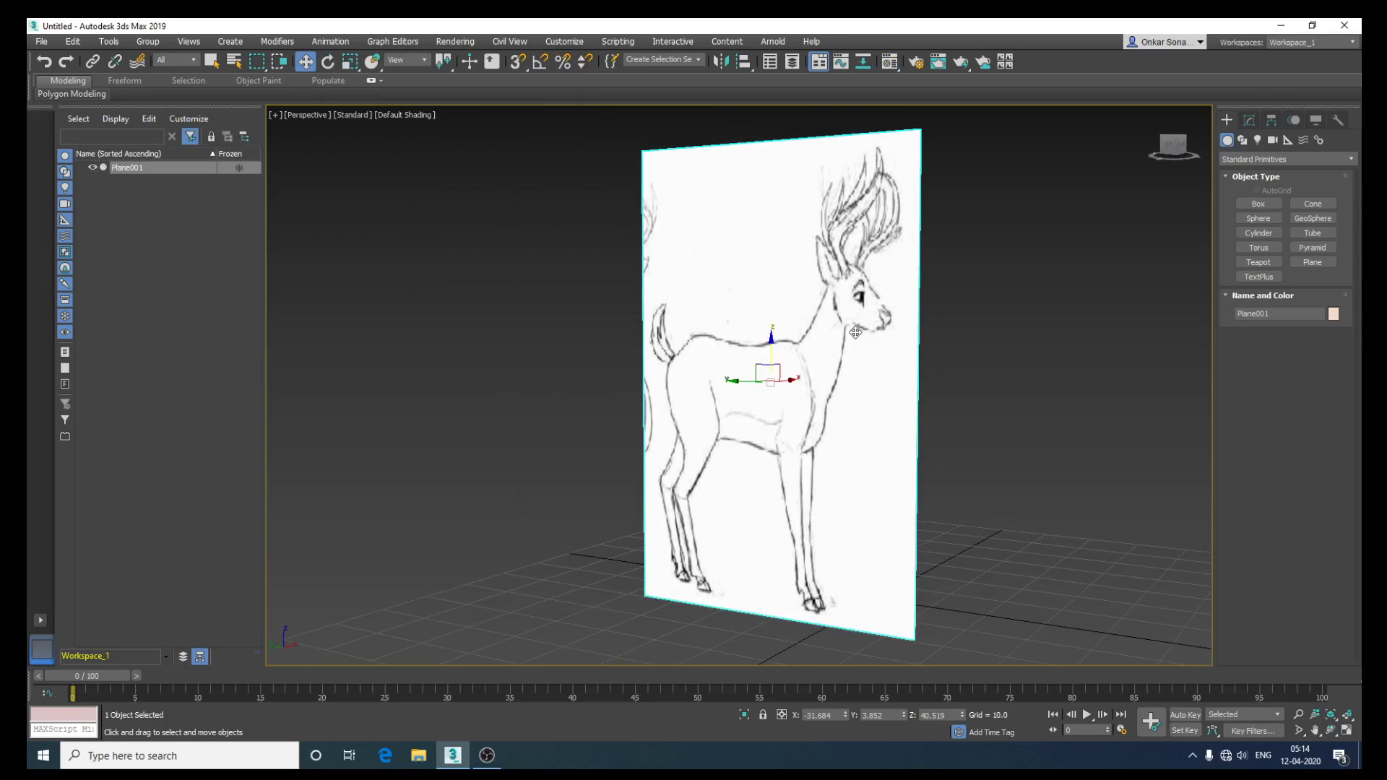
pyautogui.hotkey('alt', 'w')
pyautogui.middleClick(577, 556)
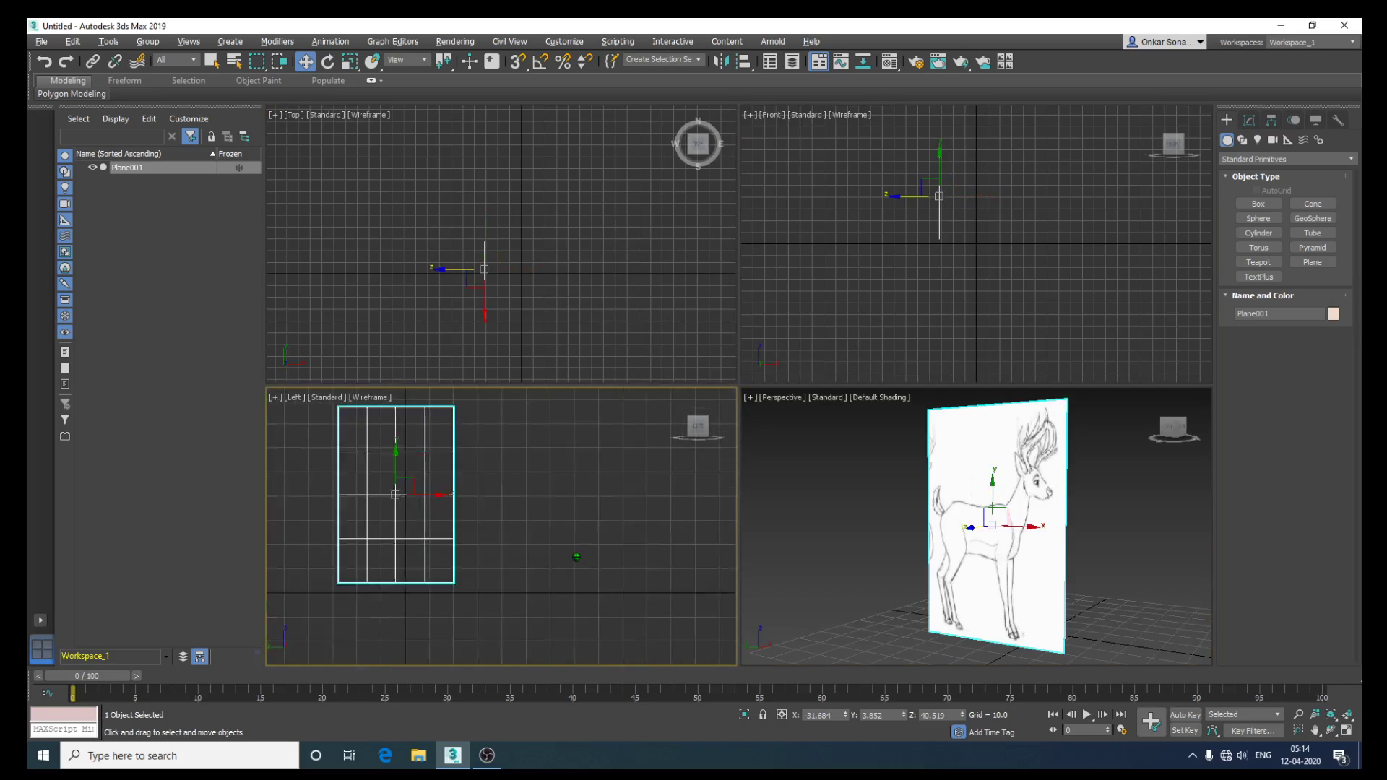
pyautogui.scroll(2, 576, 556)
pyautogui.moveTo(569, 493); pyautogui.dragTo(693, 531, button='middle')
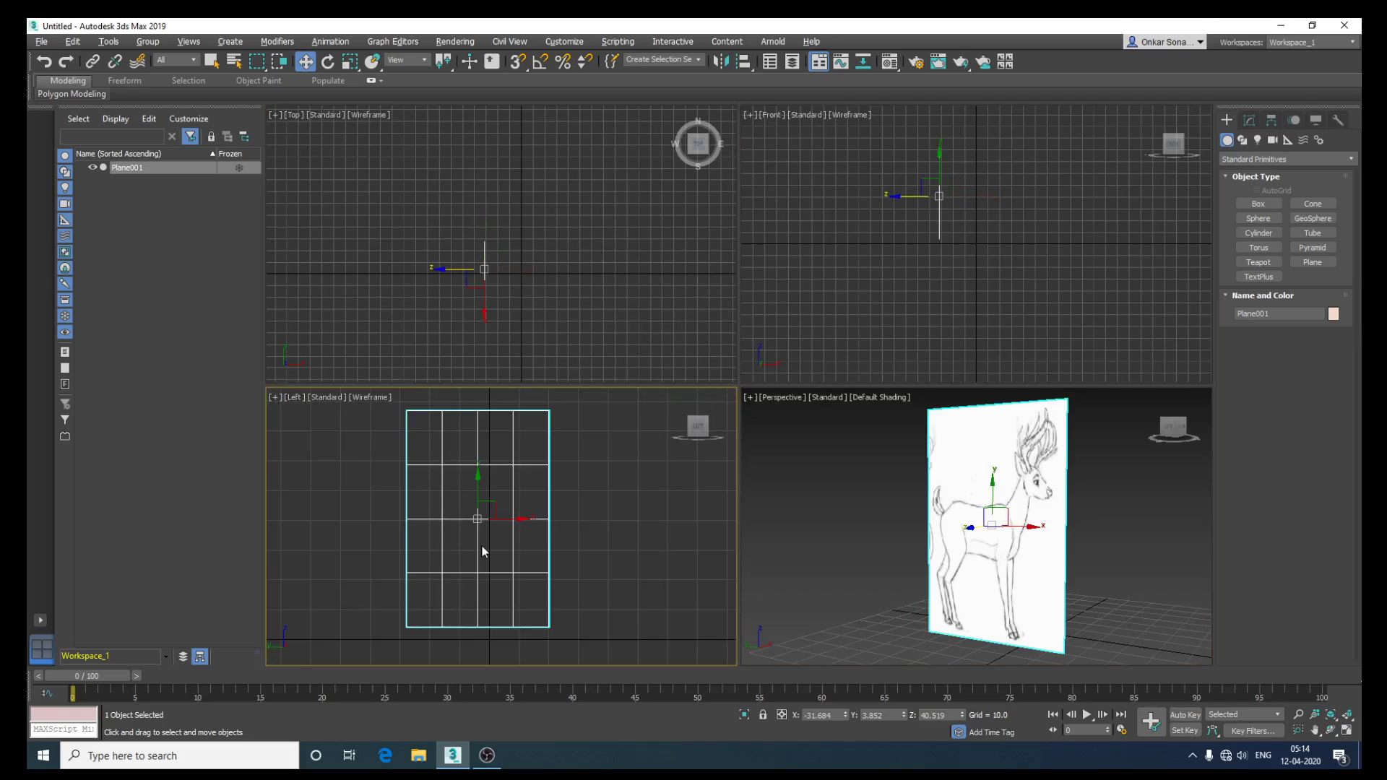
# Set the Left viewport to Default Shading and zoom in on the deer sketch.
pyautogui.click(365, 399)
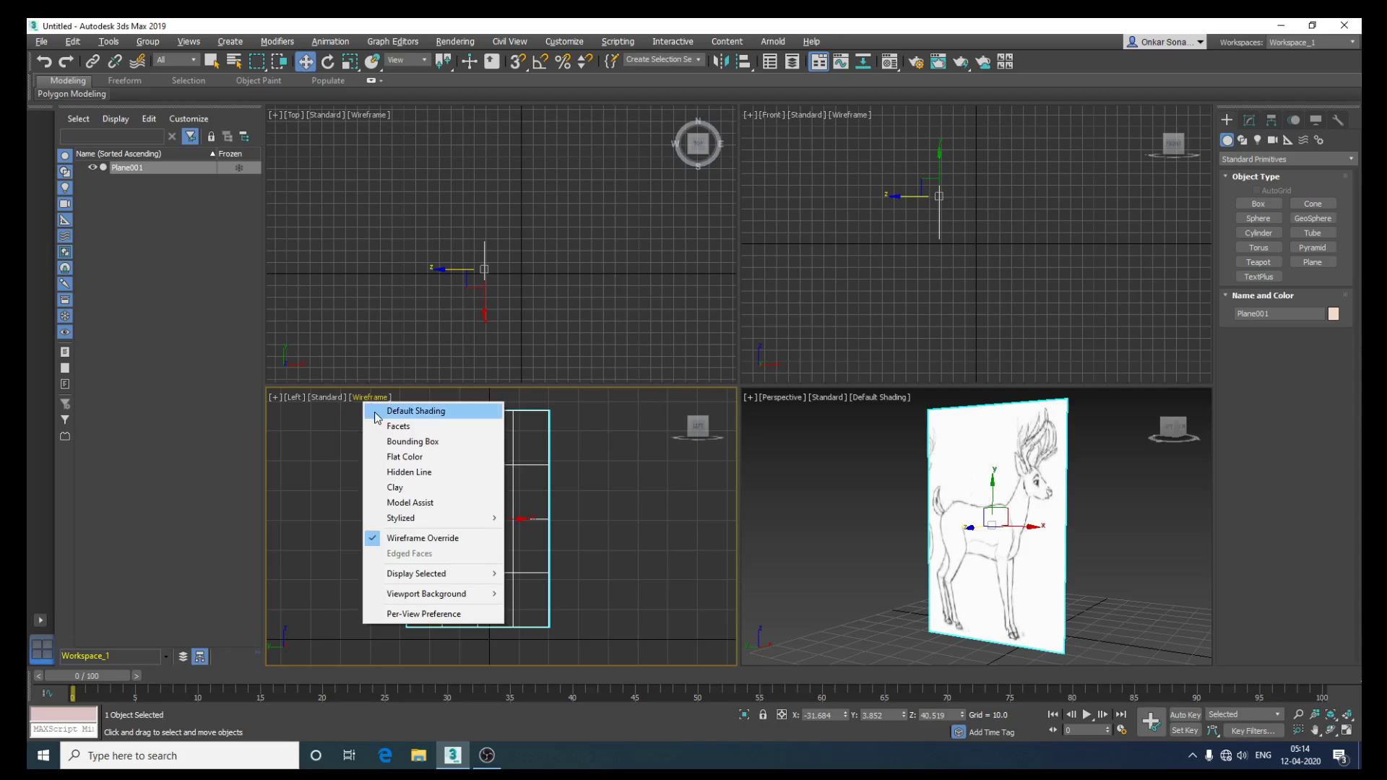
pyautogui.click(375, 418)
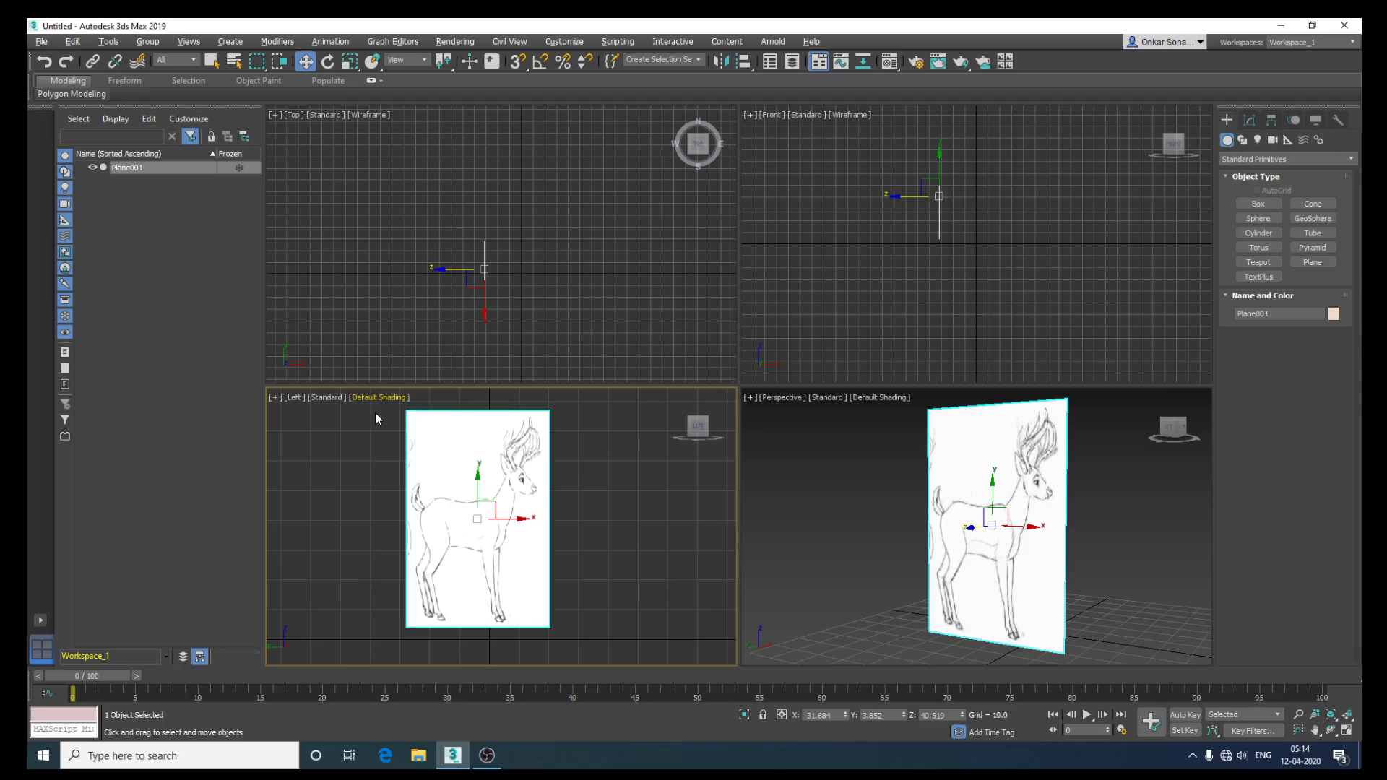
pyautogui.scroll(3, 558, 550)
pyautogui.moveTo(558, 549); pyautogui.dragTo(642, 612, button='middle')
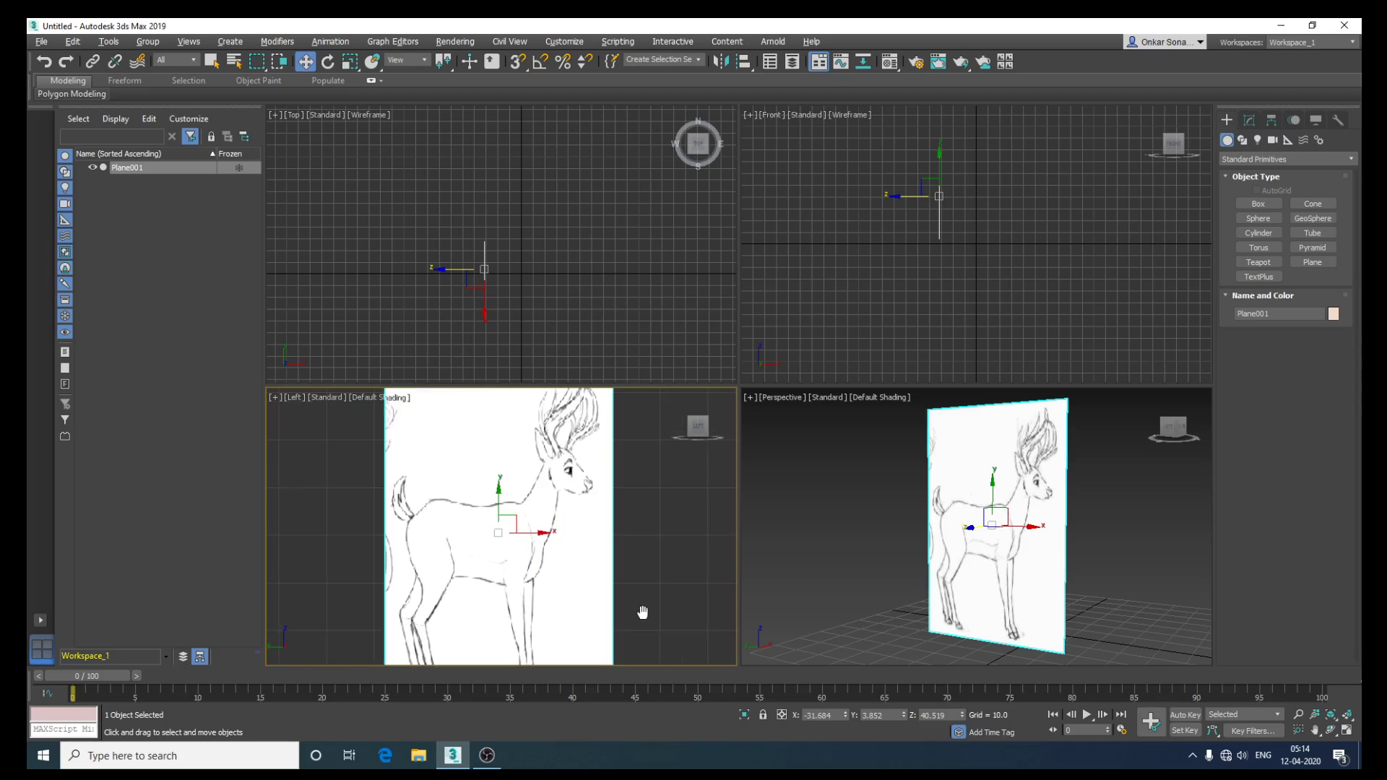
pyautogui.scroll(2, 533, 540)
pyautogui.moveTo(533, 541); pyautogui.dragTo(534, 555, button='middle')
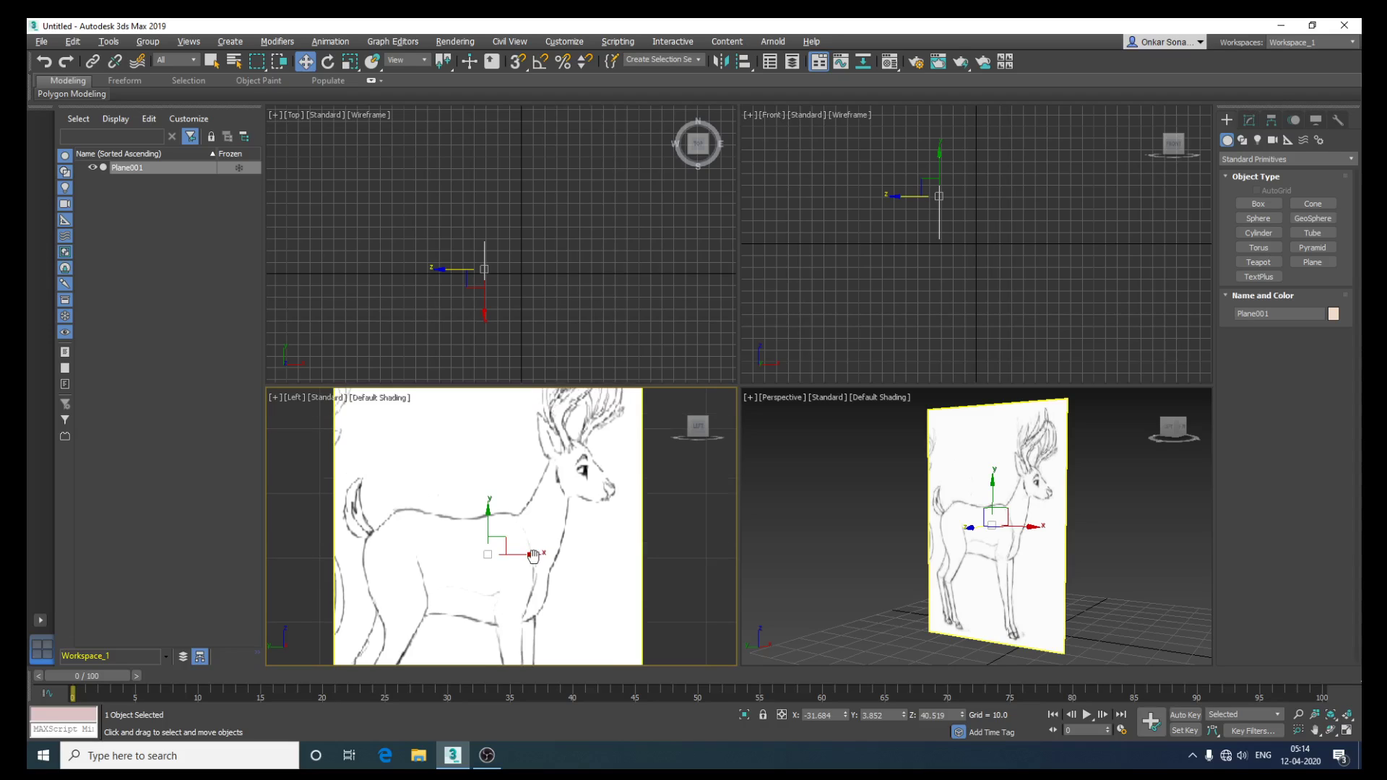
pyautogui.scroll(2, 533, 555)
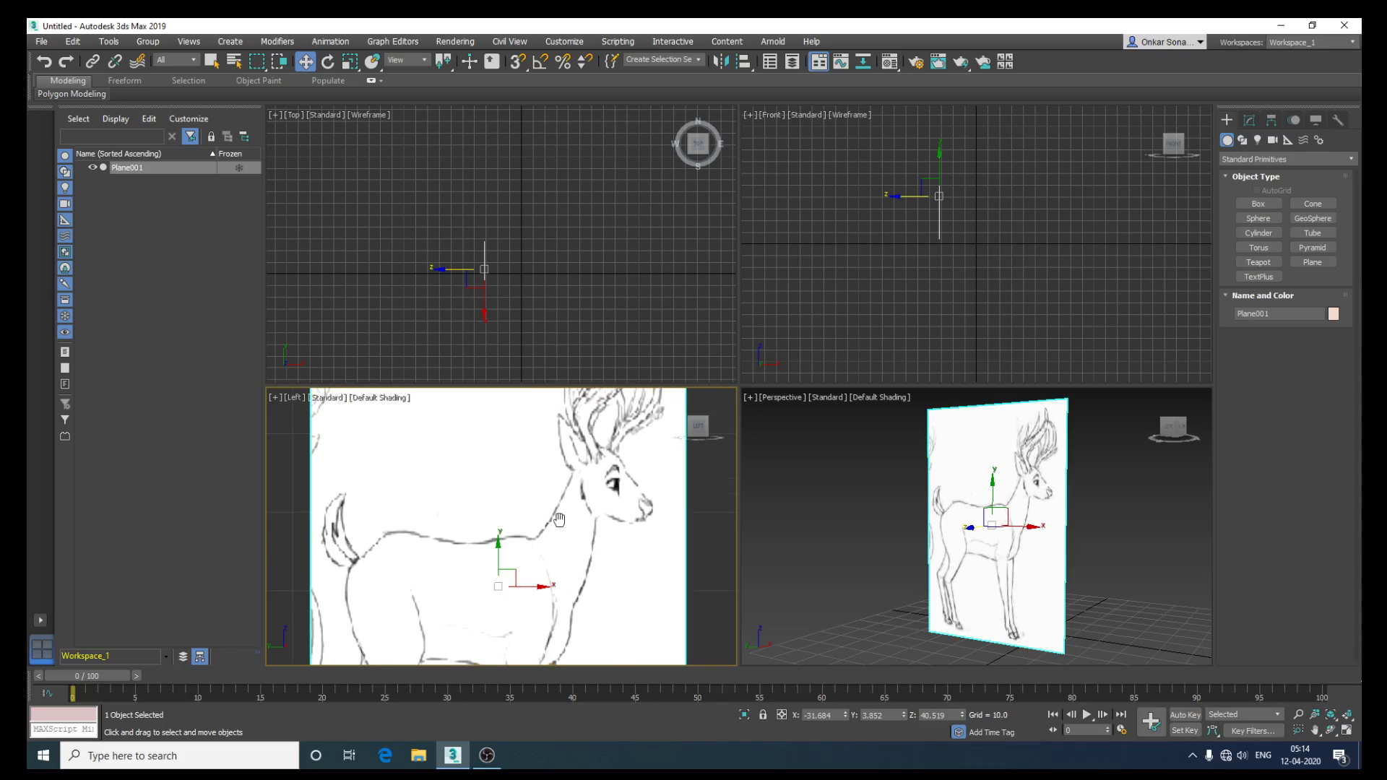
pyautogui.scroll(-2, 556, 538)
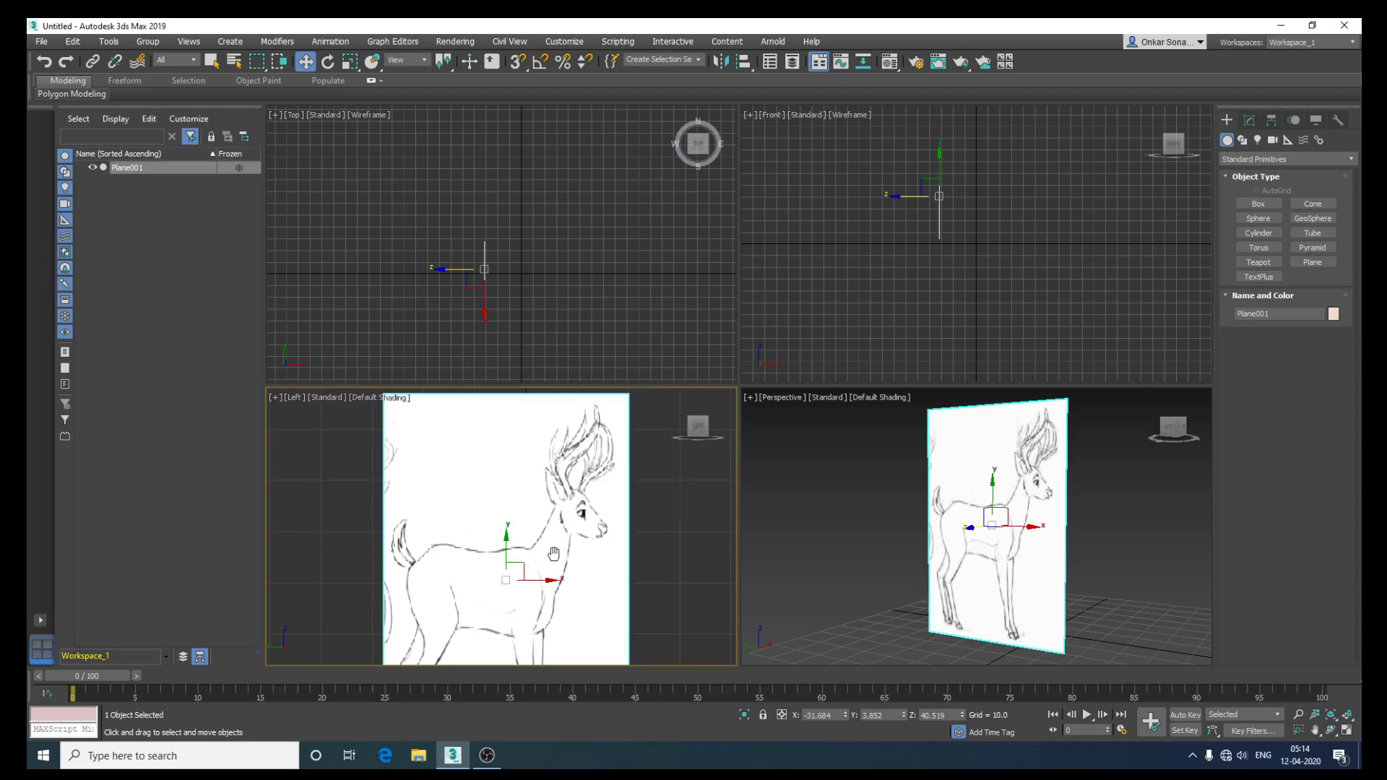
pyautogui.scroll(-2, 554, 553)
pyautogui.scroll(-1, 949, 536)
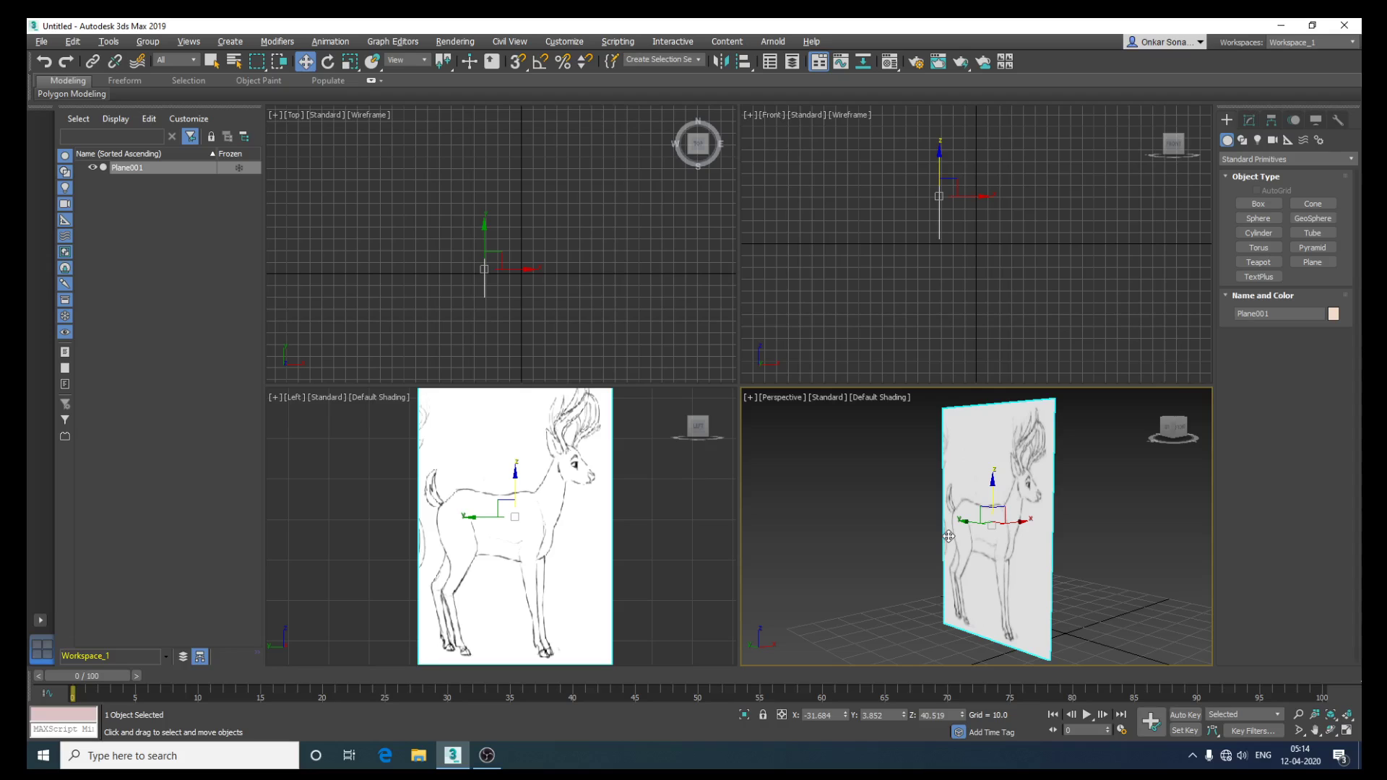
# Maximize the Perspective view, reopen the Material Editor on Map #1, and pan the plane right.
pyautogui.hotkey('alt', 'w')
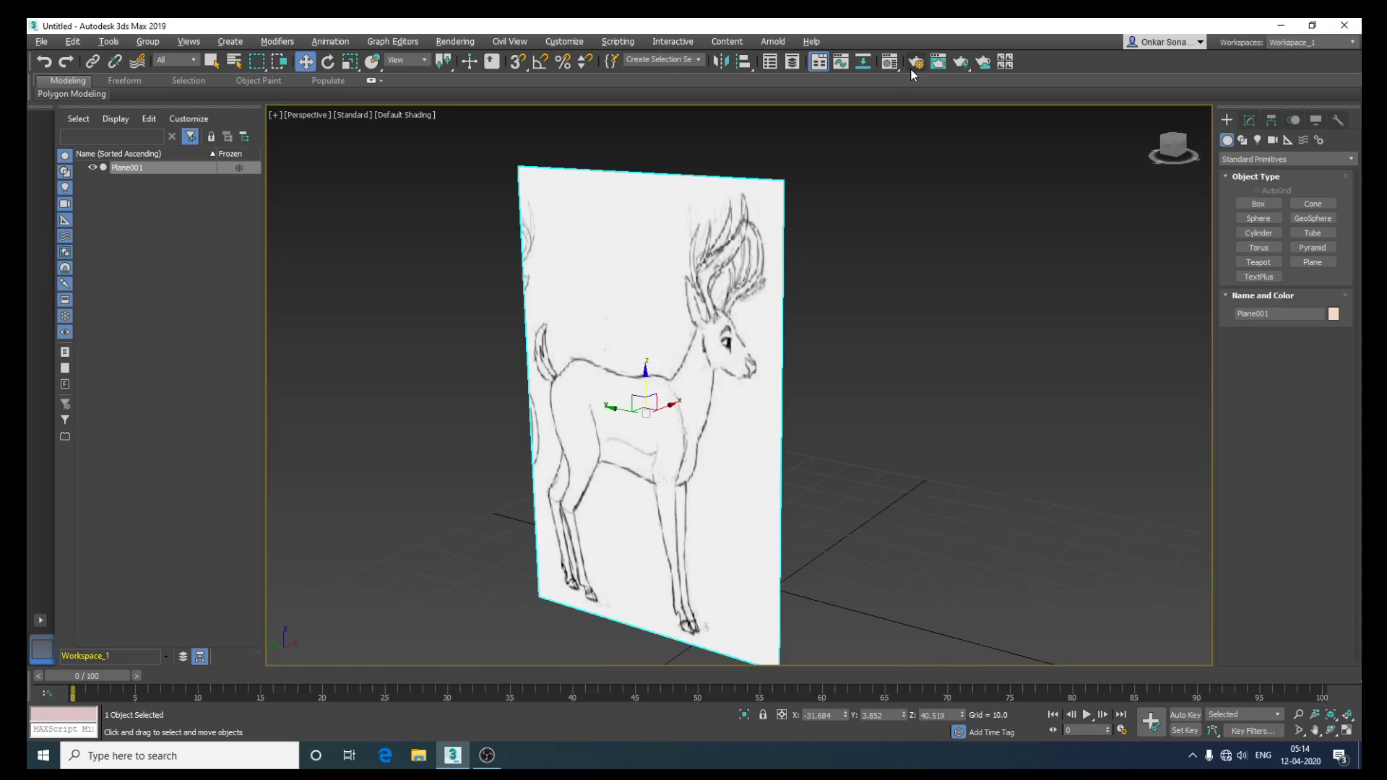
pyautogui.click(890, 63)
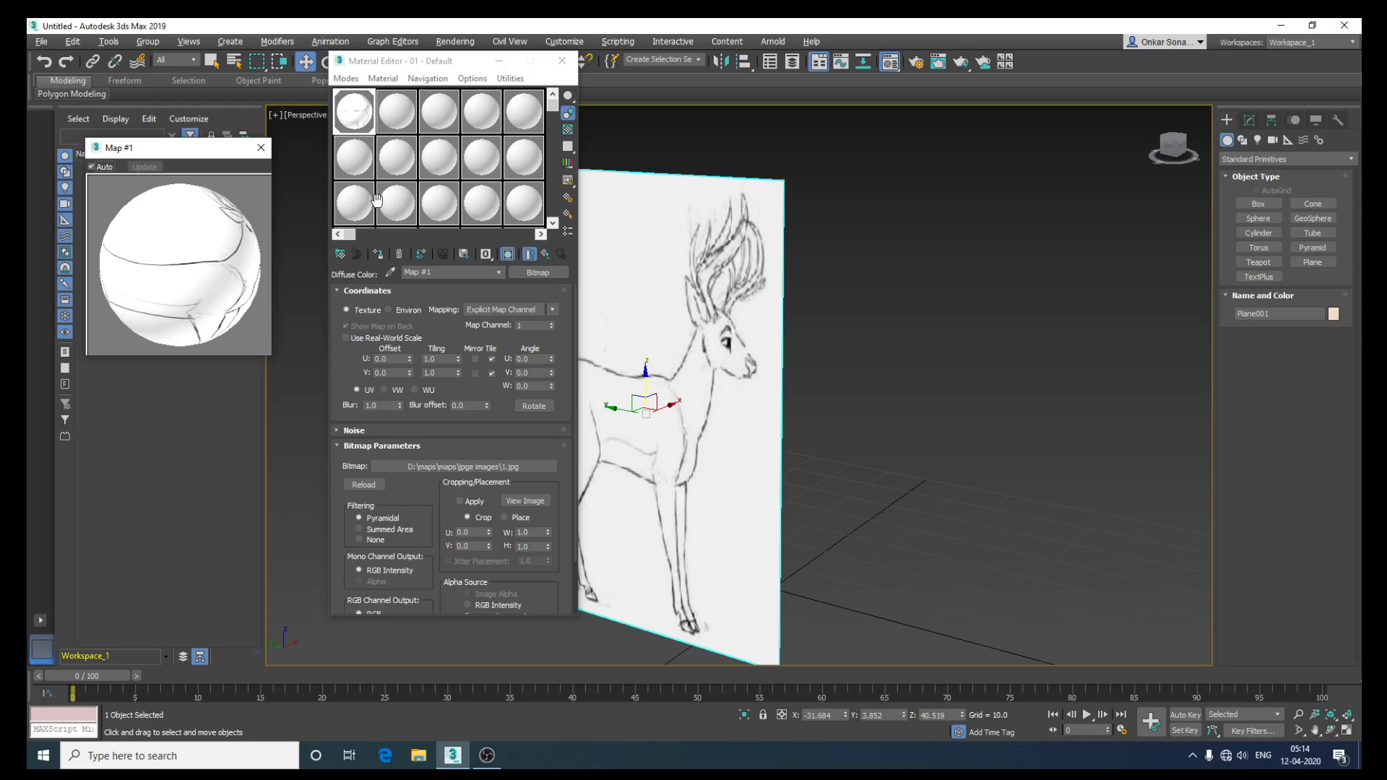
pyautogui.moveTo(828, 458); pyautogui.dragTo(964, 456, button='middle')
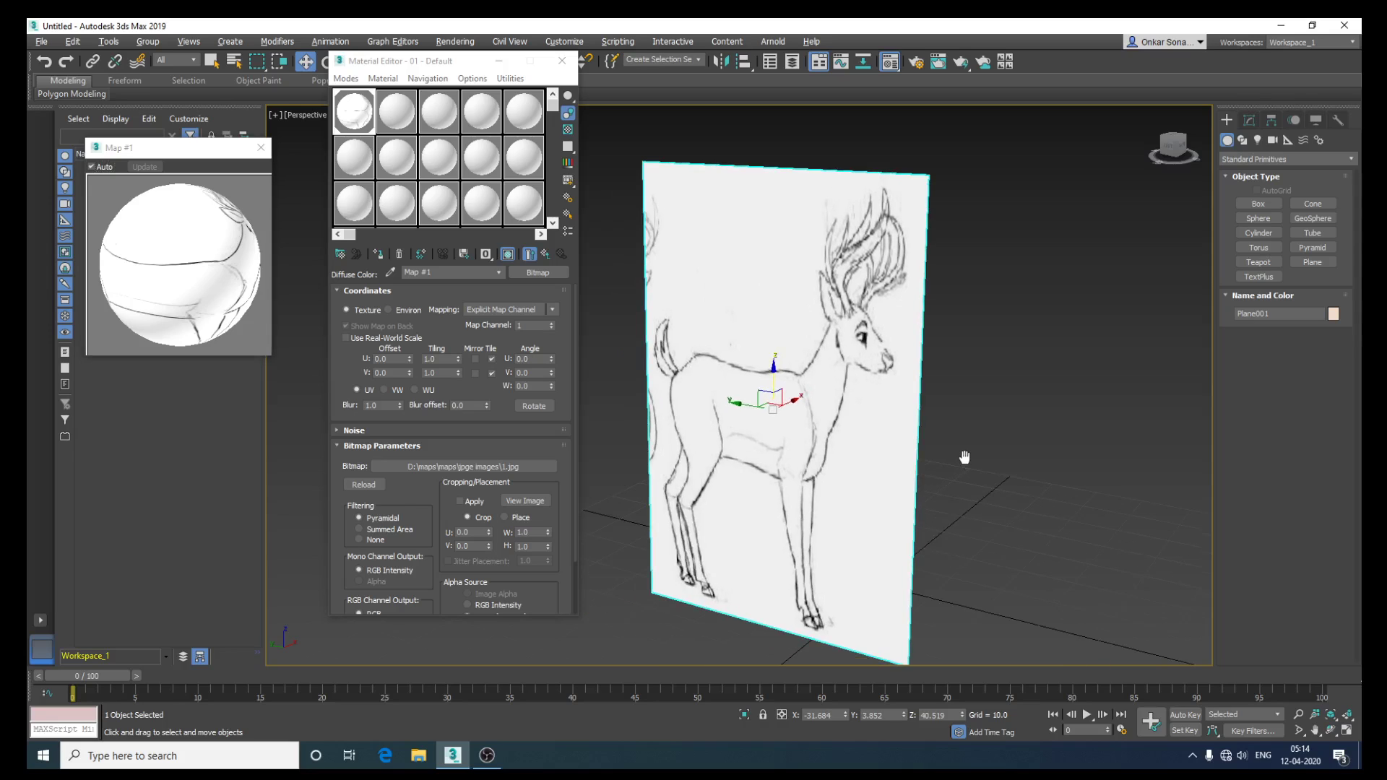
pyautogui.moveTo(965, 457); pyautogui.dragTo(982, 428, button='middle')
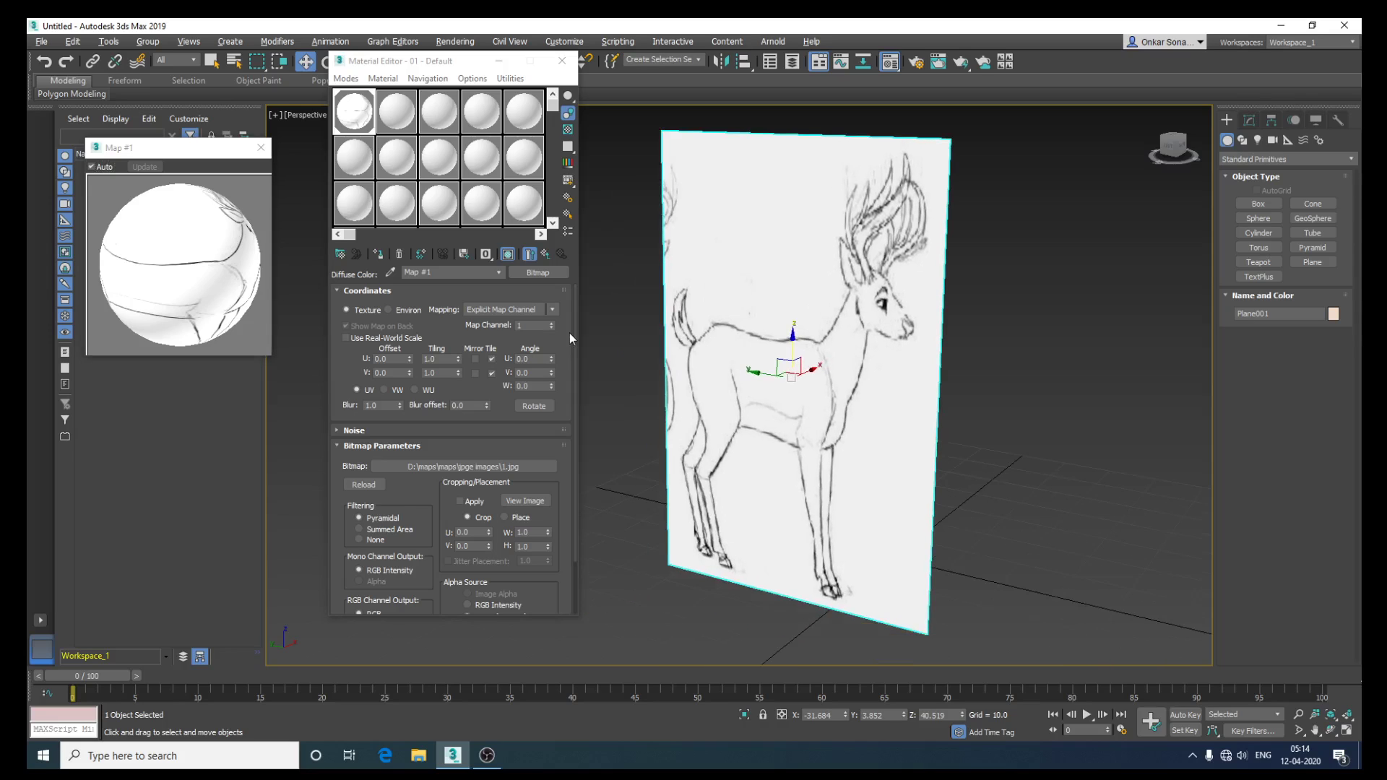